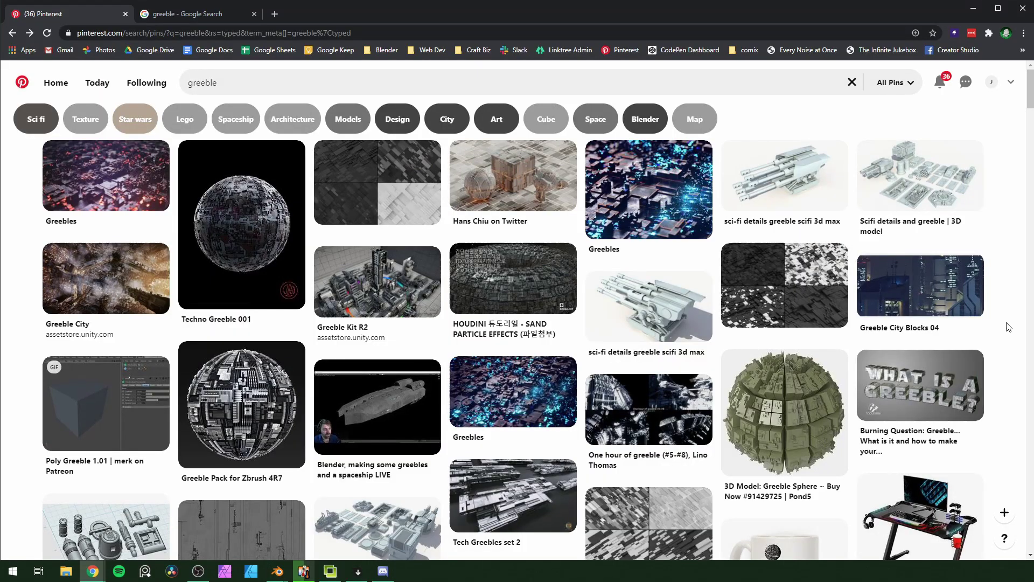
Go to the Google results for 'greeble', highlight its definition, and scroll down to the tutorial videos.
{"action": "key", "text": "ctrl+Tab"}
{"action": "left_click_drag", "start_coordinate": [286, 250], "coordinate": [293, 262]}
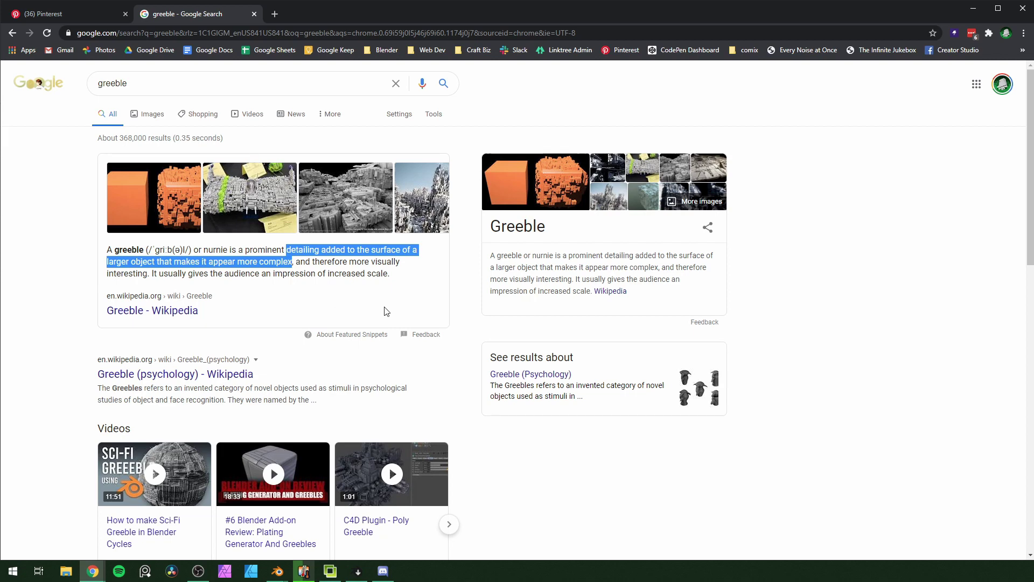
{"action": "left_click", "coordinate": [332, 303]}
{"action": "scroll", "coordinate": [332, 304], "scroll_direction": "down", "scroll_amount": 1}
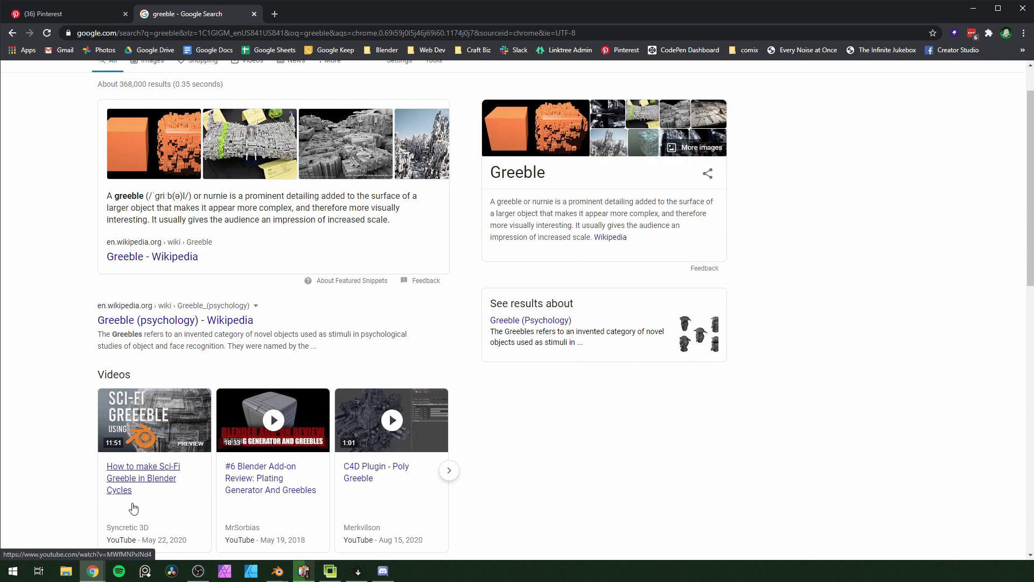
Add a plane to the Blender scene and frame it in the view.
{"action": "key", "text": "alt+Tab"}
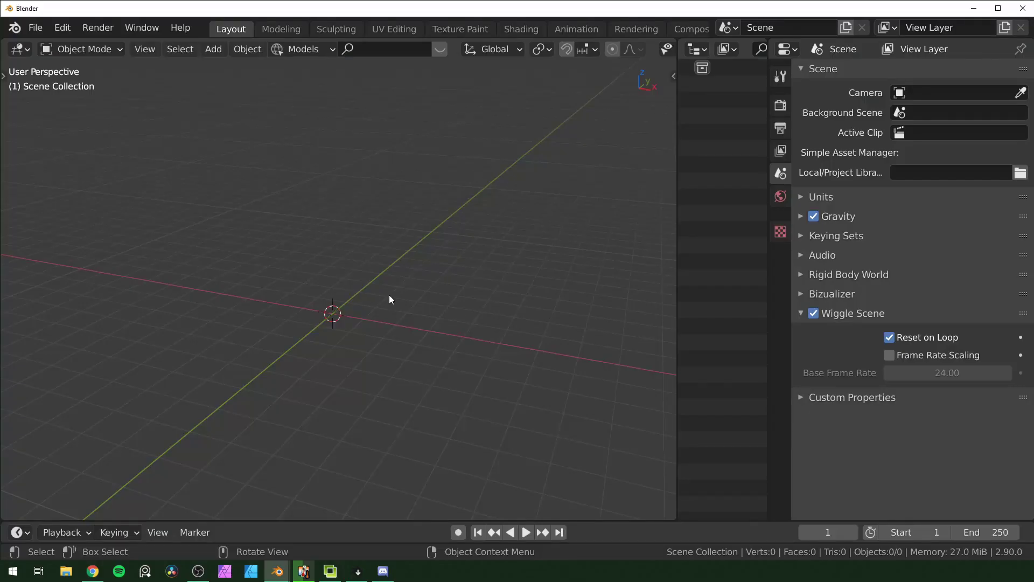
{"action": "left_click", "coordinate": [504, 312]}
{"action": "key", "text": "shift+a"}
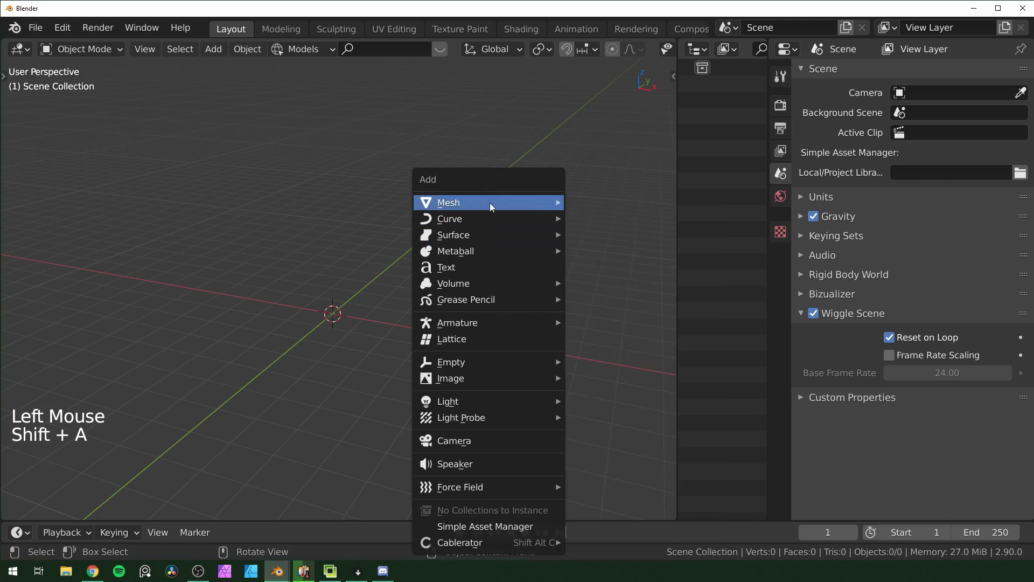
{"action": "mouse_move", "coordinate": [490, 203]}
{"action": "left_click", "coordinate": [611, 202]}
{"action": "scroll", "coordinate": [458, 314], "scroll_direction": "up", "scroll_amount": 4}
{"action": "key", "text": "KP_Decimal"}
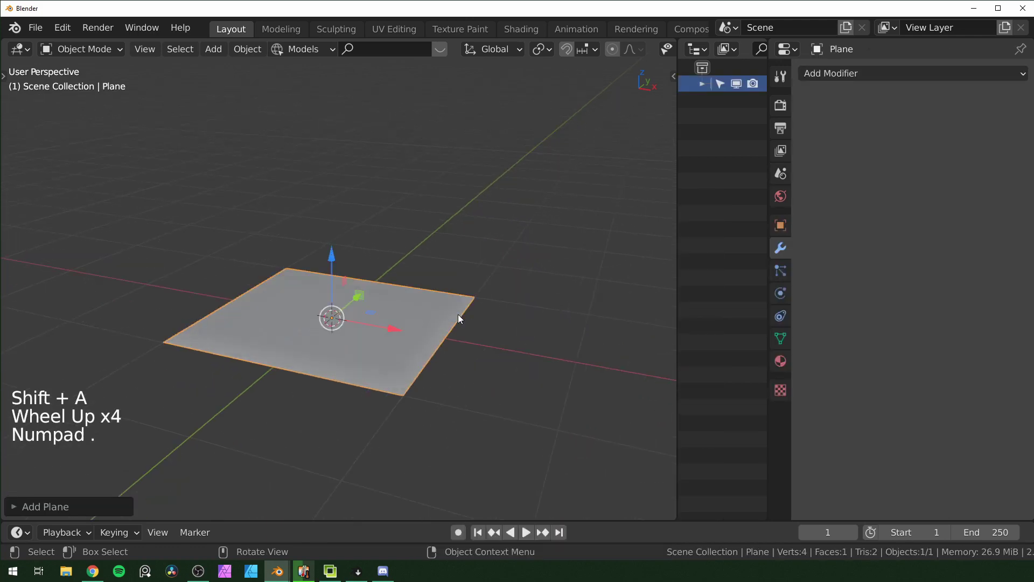
Give the plane a Simple Subdivision Surface modifier at viewport level 6, with Optimal Display off.
{"action": "left_click", "coordinate": [887, 76]}
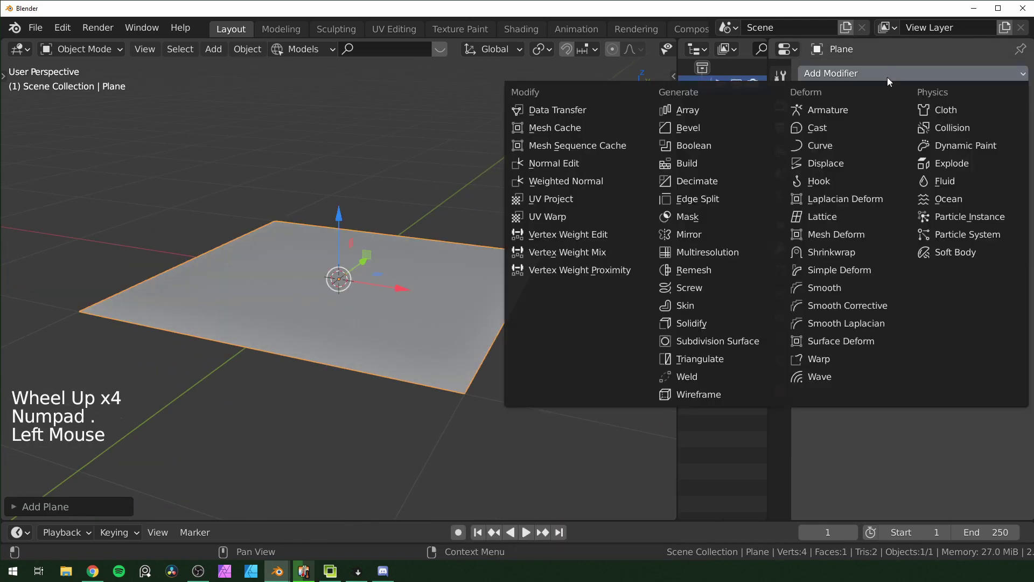
{"action": "left_click", "coordinate": [722, 342]}
{"action": "key", "text": "shift+z"}
{"action": "key", "text": "shift+z"}
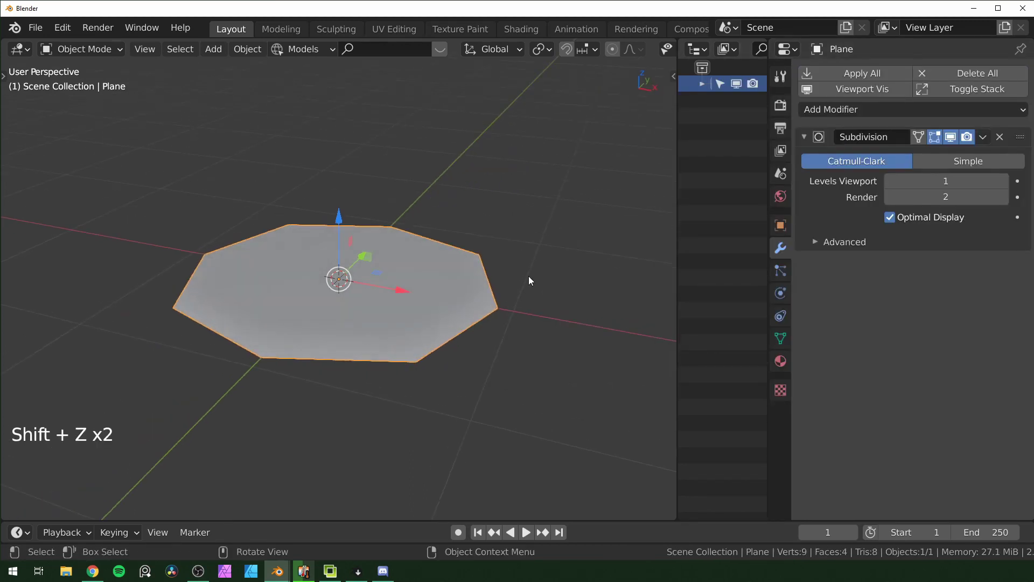
{"action": "key", "text": "shift+z"}
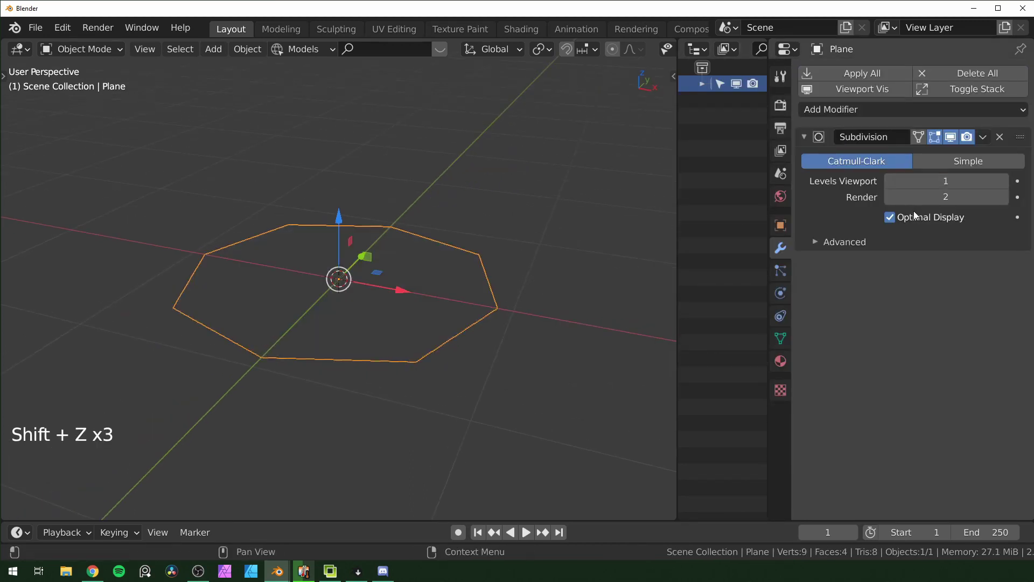
{"action": "left_click", "coordinate": [890, 218]}
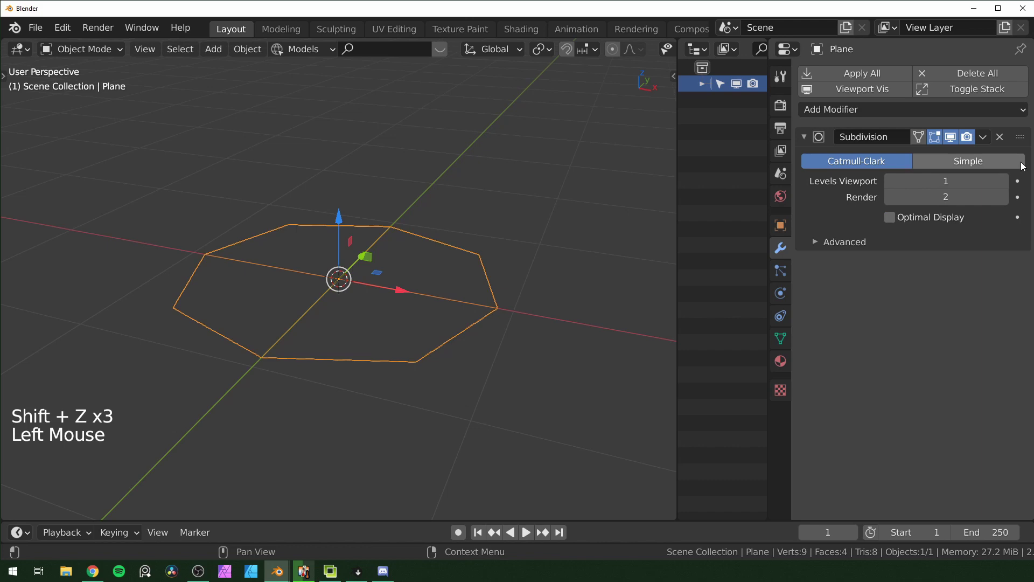
{"action": "left_click", "coordinate": [968, 161]}
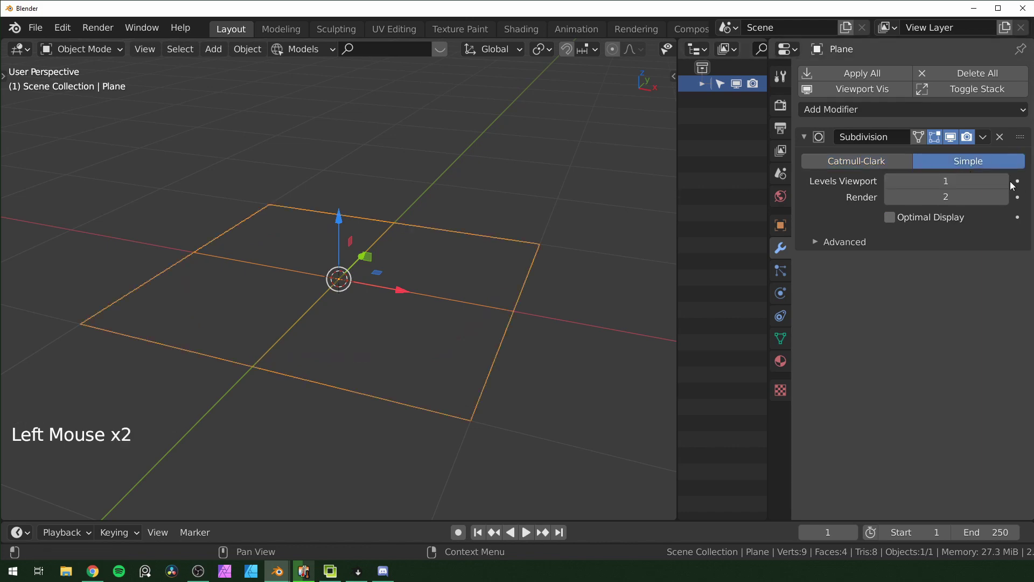
{"action": "left_click", "coordinate": [963, 180]}
{"action": "type", "text": "6"}
{"action": "key", "text": "Return"}
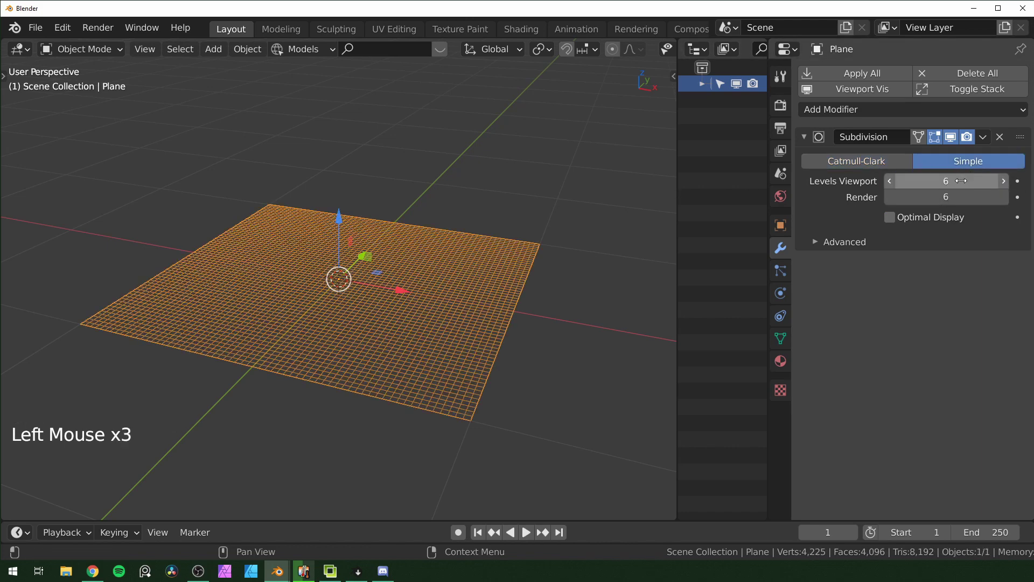
{"action": "middle_click_drag", "start_coordinate": [517, 344], "coordinate": [552, 372]}
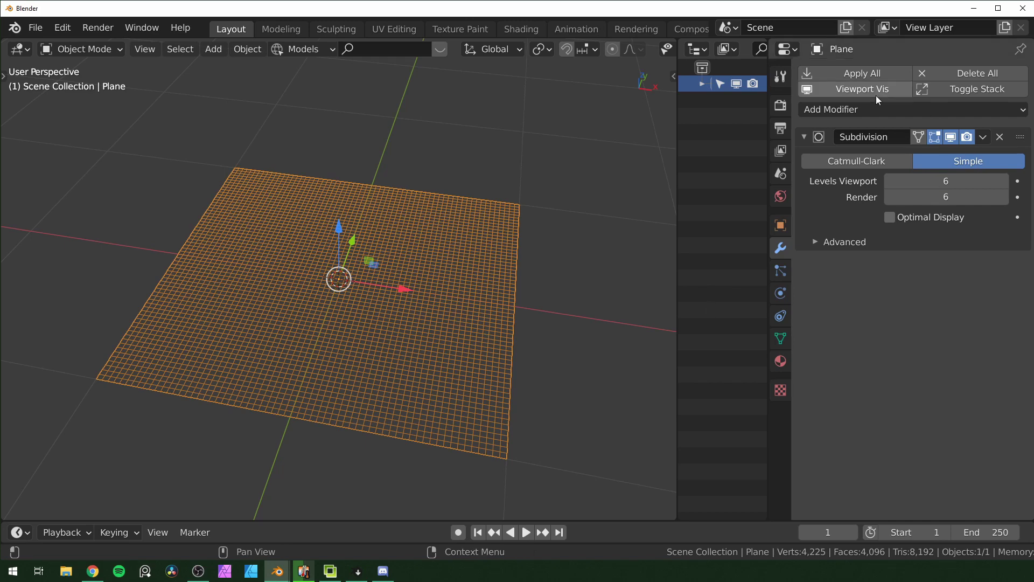
Add a Displace modifier to the plane with a new Voronoi texture.
{"action": "left_click", "coordinate": [883, 109]}
{"action": "left_click", "coordinate": [845, 197]}
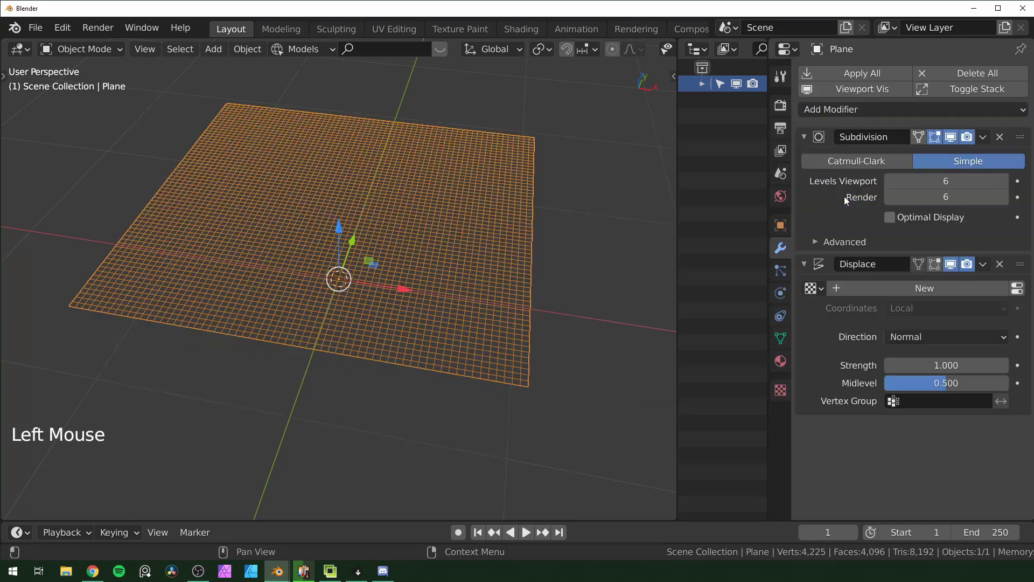
{"action": "left_click", "coordinate": [944, 289]}
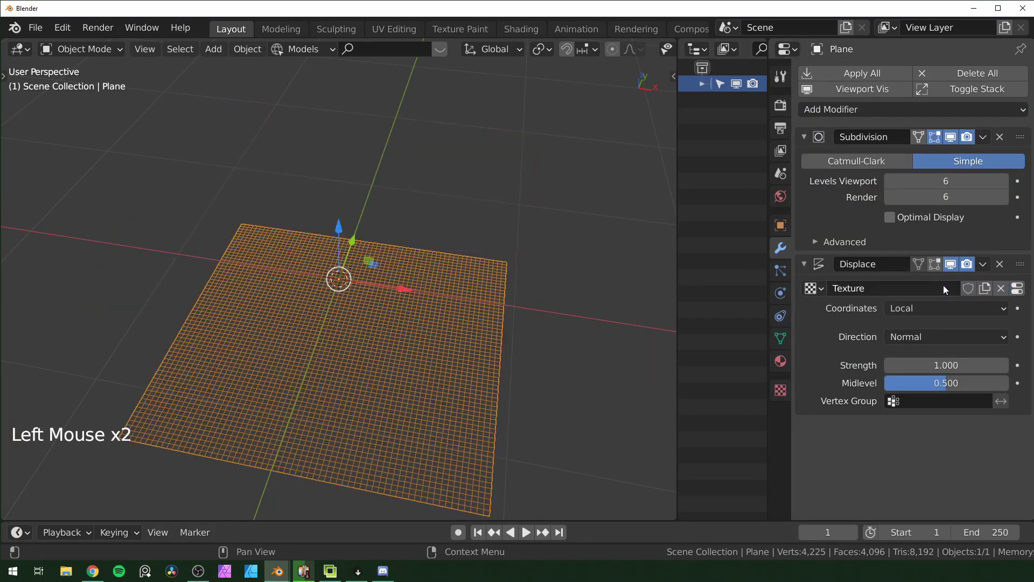
{"action": "left_click", "coordinate": [1018, 289]}
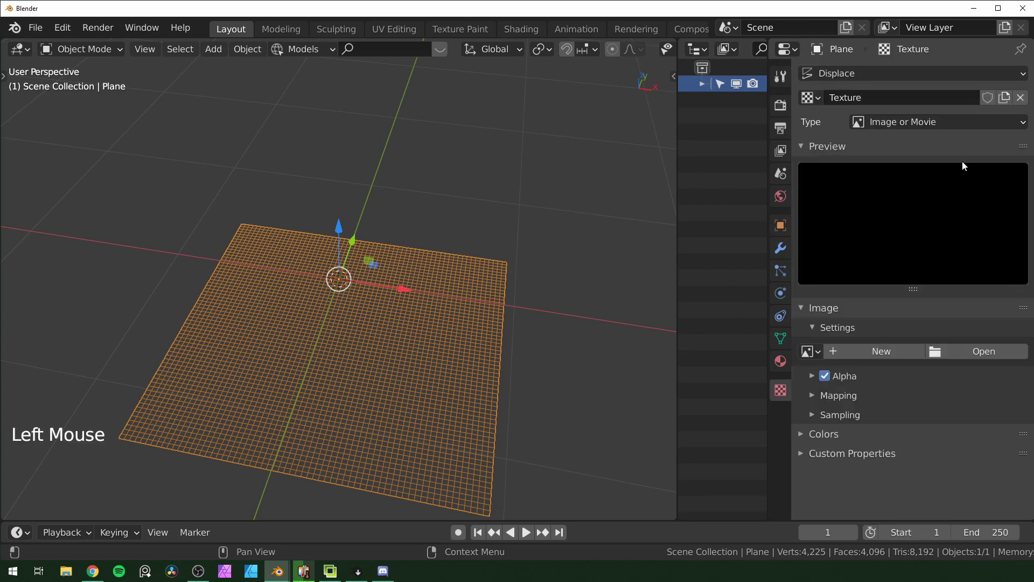
{"action": "left_click", "coordinate": [969, 125]}
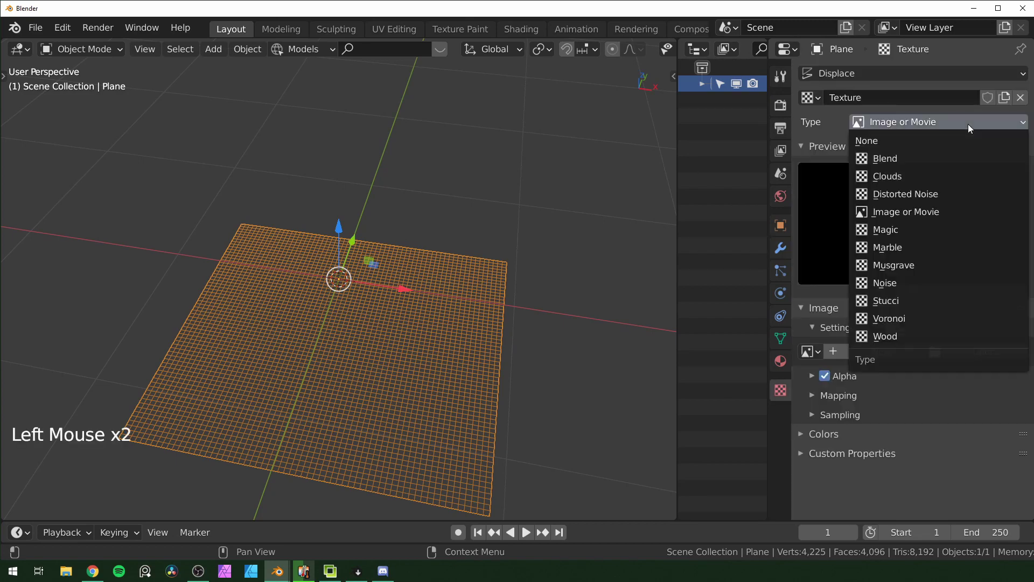
{"action": "left_click", "coordinate": [913, 318]}
{"action": "scroll", "coordinate": [476, 337], "scroll_direction": "up", "scroll_amount": 1}
{"action": "middle_click_drag", "start_coordinate": [477, 337], "coordinate": [560, 380]}
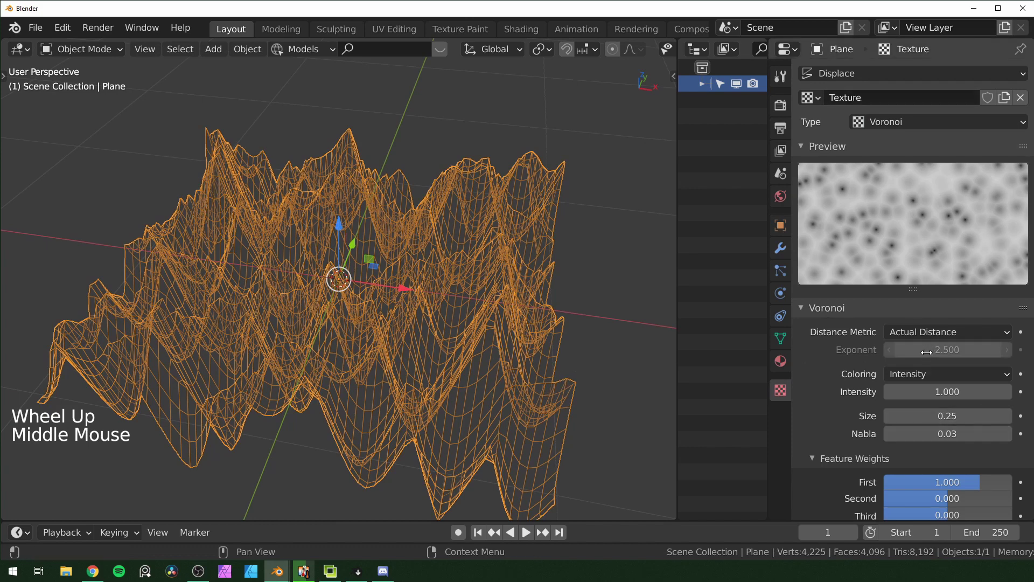
{"action": "scroll", "coordinate": [927, 354], "scroll_direction": "down", "scroll_amount": 2}
Set the Voronoi texture to Chebychev distance, Second weight -2 and size 0.50.
{"action": "left_click", "coordinate": [929, 286]}
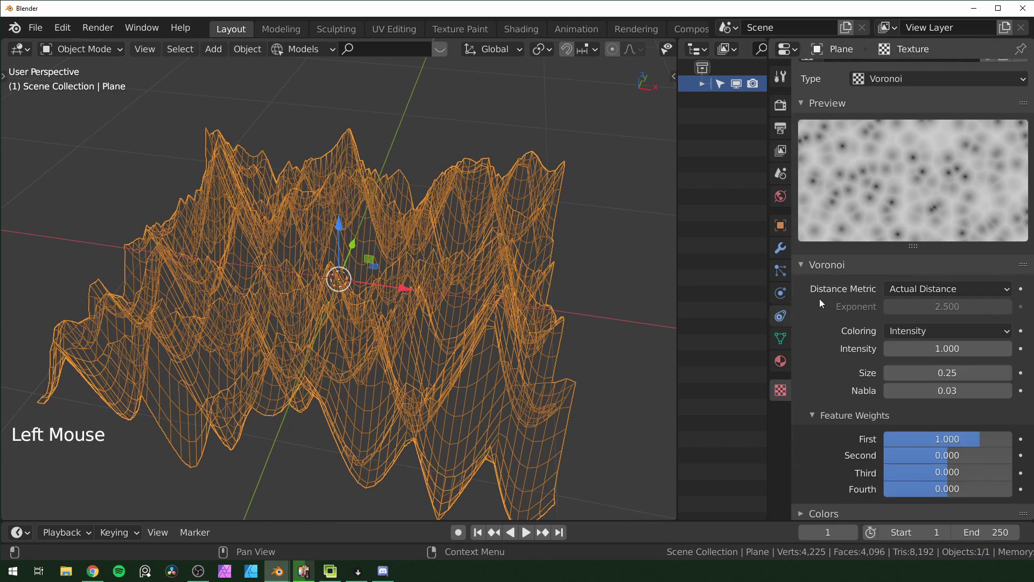
{"action": "left_click", "coordinate": [988, 286]}
{"action": "left_click", "coordinate": [958, 363]}
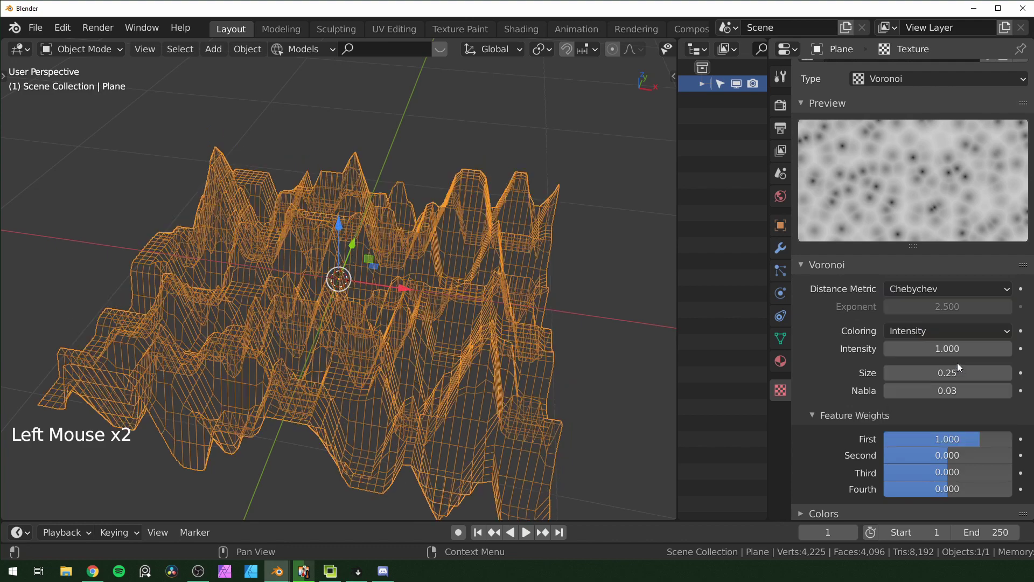
{"action": "scroll", "coordinate": [962, 465], "scroll_direction": "down", "scroll_amount": 1}
{"action": "key", "text": "ctrl+z"}
{"action": "left_click_drag", "start_coordinate": [965, 432], "coordinate": [916, 433]}
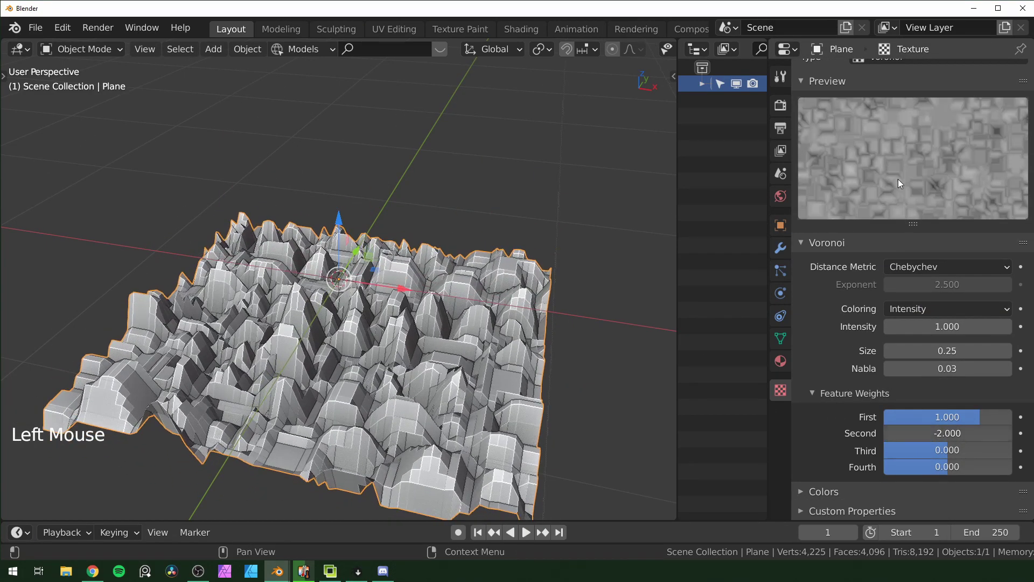
{"action": "mouse_move", "coordinate": [947, 351]}
{"action": "left_mouse_down", "text": "shift"}
{"action": "mouse_move", "coordinate": [1002, 351]}
{"action": "mouse_move", "coordinate": [957, 351]}
{"action": "left_mouse_up", "text": "shift"}
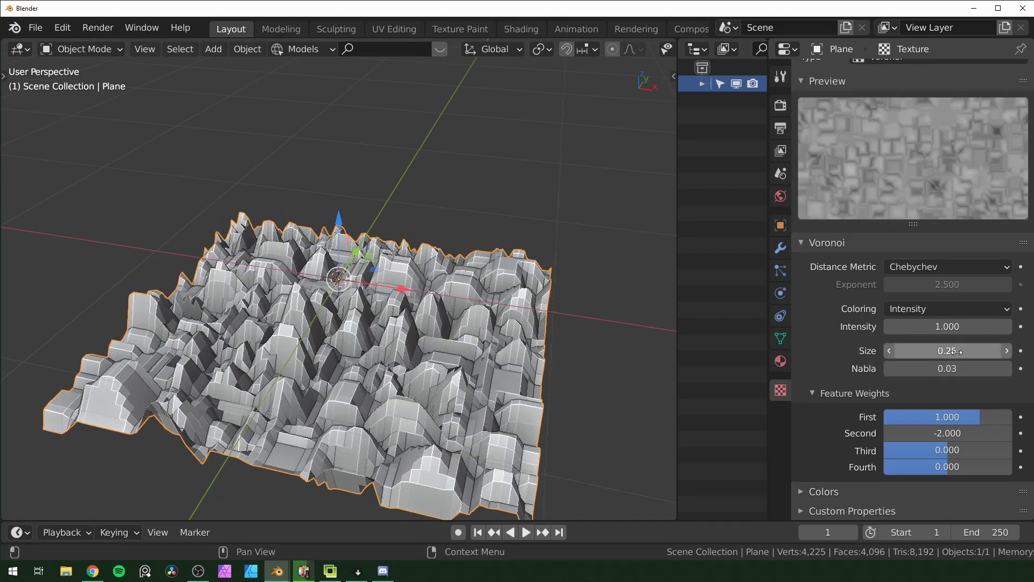
{"action": "left_click", "coordinate": [956, 351]}
{"action": "type", "text": "0.5"}
{"action": "key", "text": "Return"}
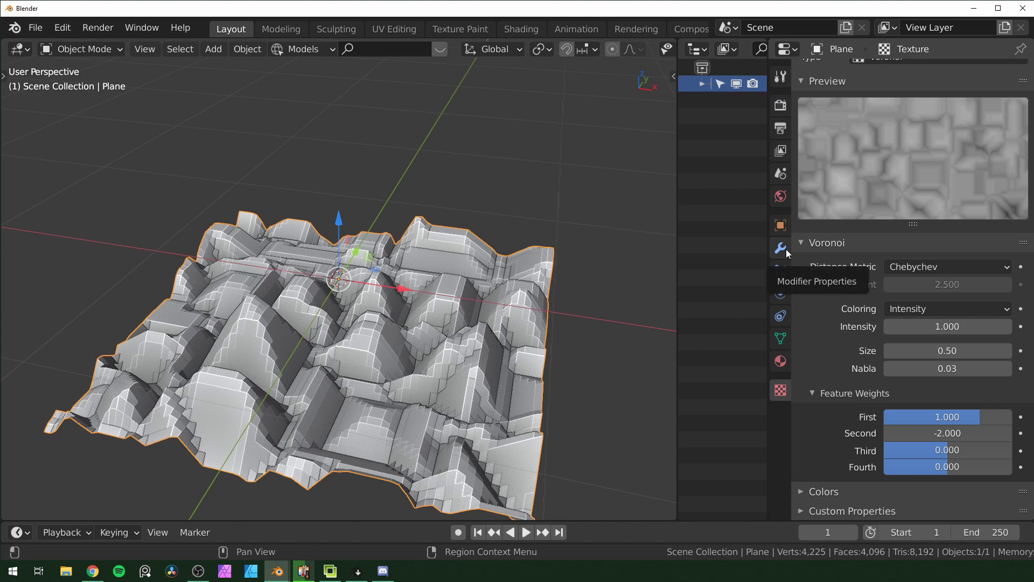
Keep the displacement strength at 0.100 and view the plane as a wireframe from the top.
{"action": "left_click", "coordinate": [780, 248]}
{"action": "double_click", "coordinate": [941, 365]}
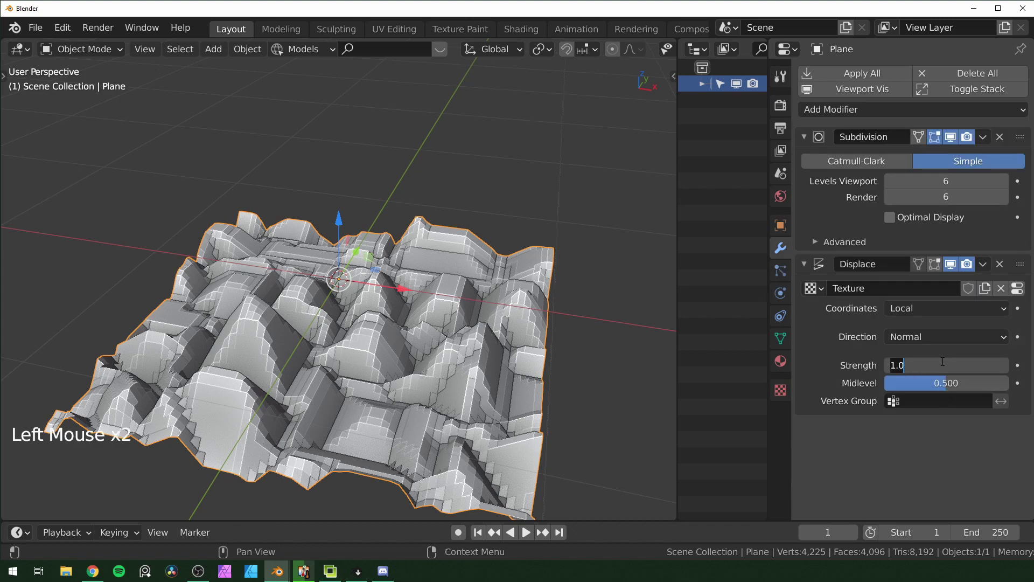
{"action": "key", "text": "Return"}
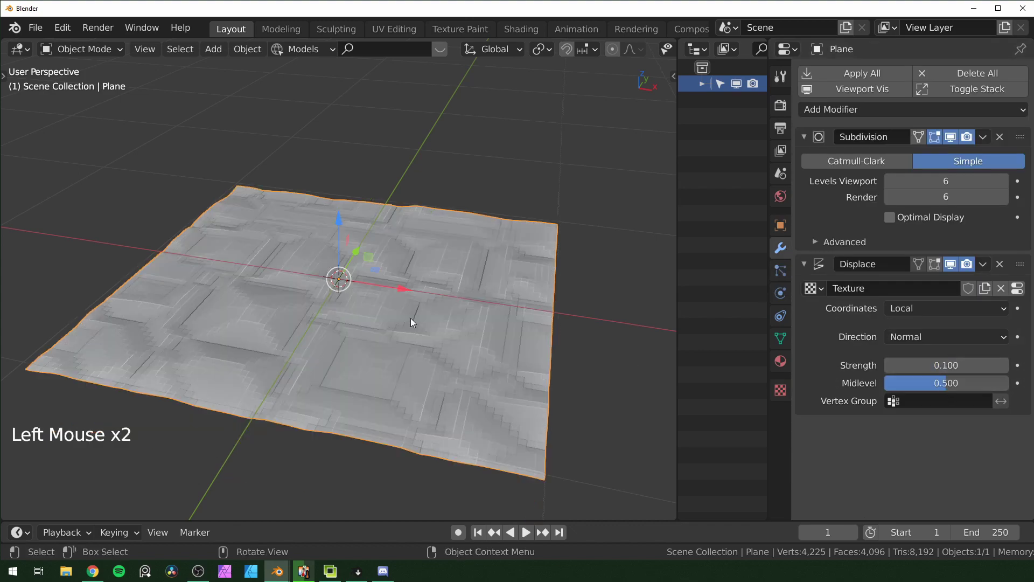
{"action": "key", "text": "shift+z"}
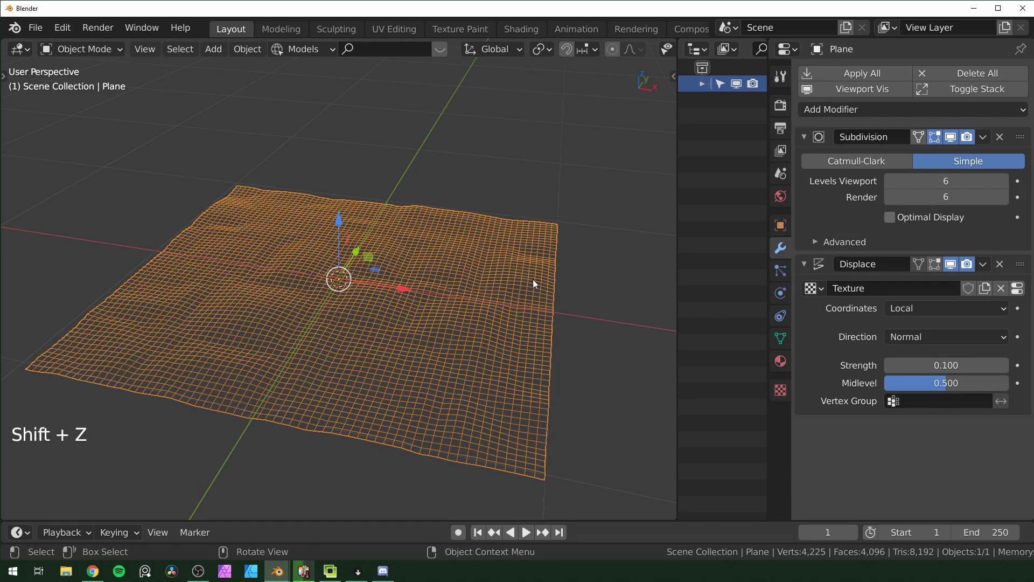
{"action": "key", "text": "KP_7"}
{"action": "left_click", "coordinate": [353, 245]}
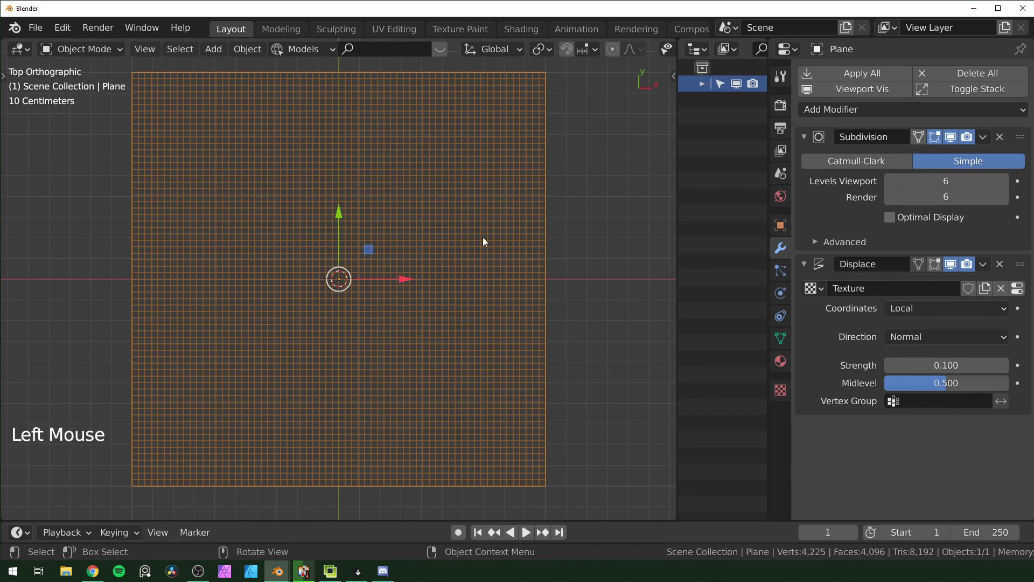
Add a Decimate modifier to the plane in Planar mode.
{"action": "left_click", "coordinate": [859, 108]}
{"action": "left_click", "coordinate": [720, 215]}
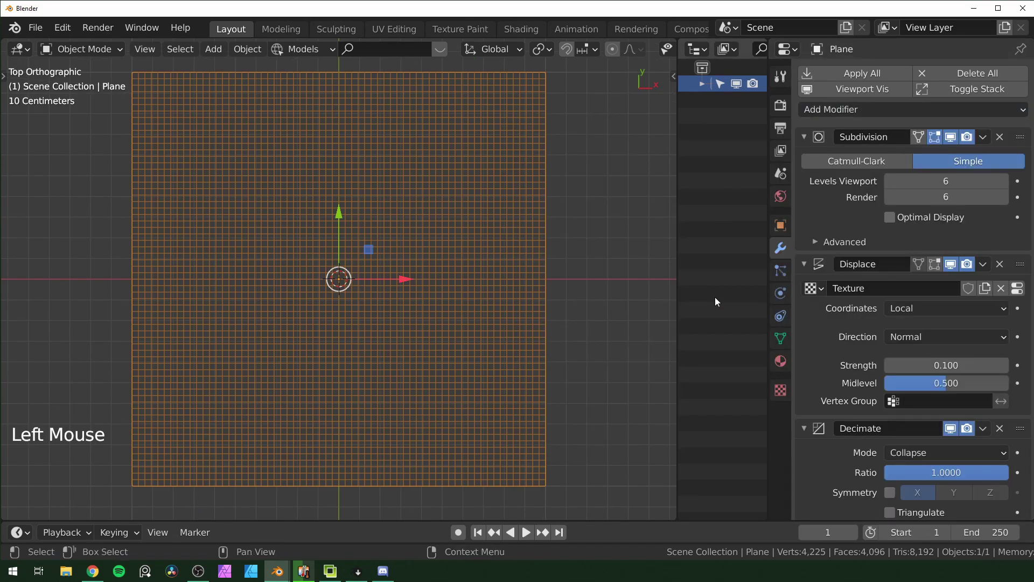
{"action": "scroll", "coordinate": [982, 406], "scroll_direction": "down", "scroll_amount": 7}
{"action": "left_click", "coordinate": [991, 412]}
{"action": "left_click", "coordinate": [958, 458]}
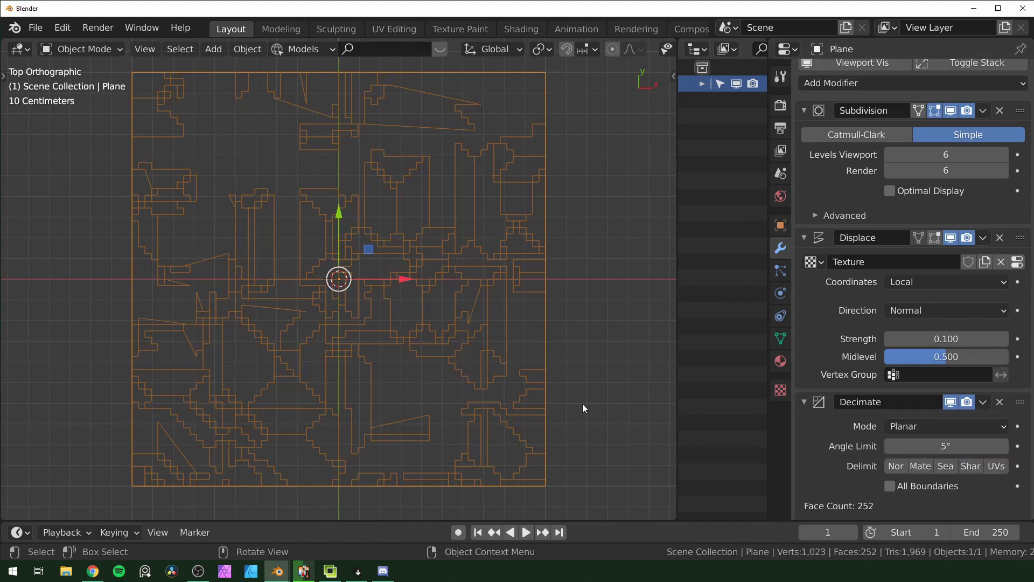
{"action": "key", "text": "KP_7"}
{"action": "scroll", "coordinate": [571, 442], "scroll_direction": "up", "scroll_amount": 5}
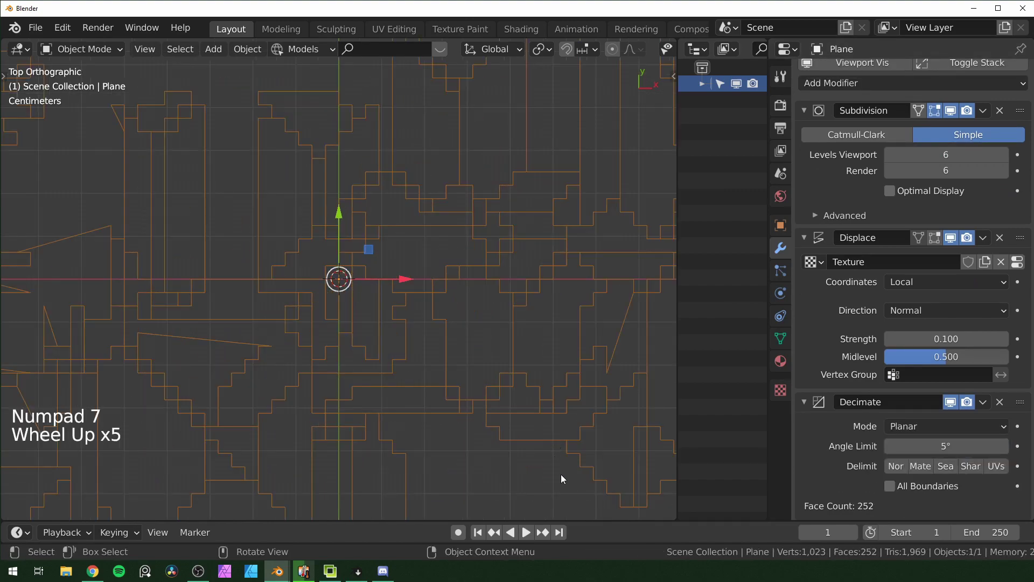
Enable All Boundaries on the decimation, then view the plane in perspective with solid shading.
{"action": "left_click", "coordinate": [897, 488]}
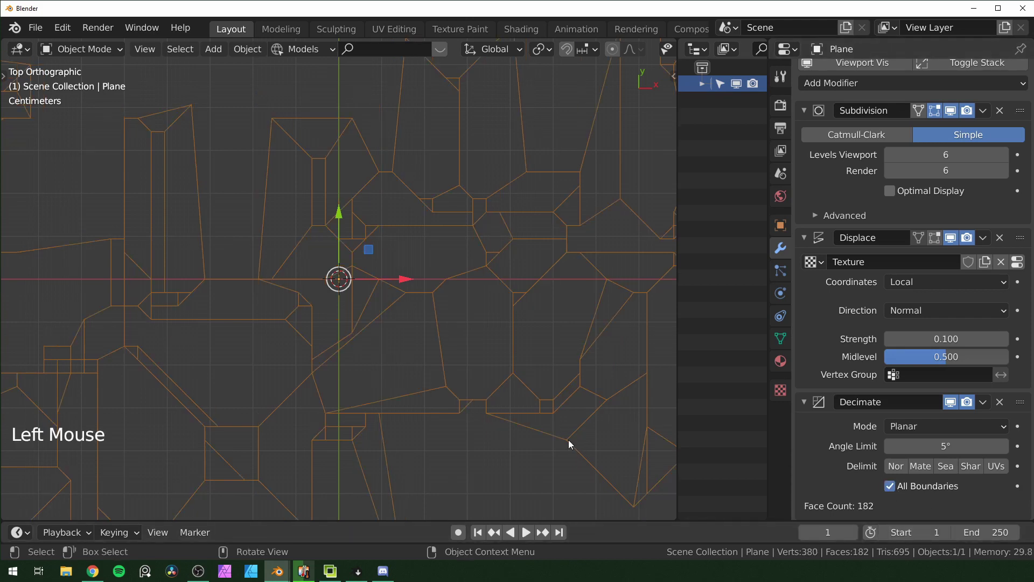
{"action": "scroll", "coordinate": [489, 359], "scroll_direction": "down", "scroll_amount": 3}
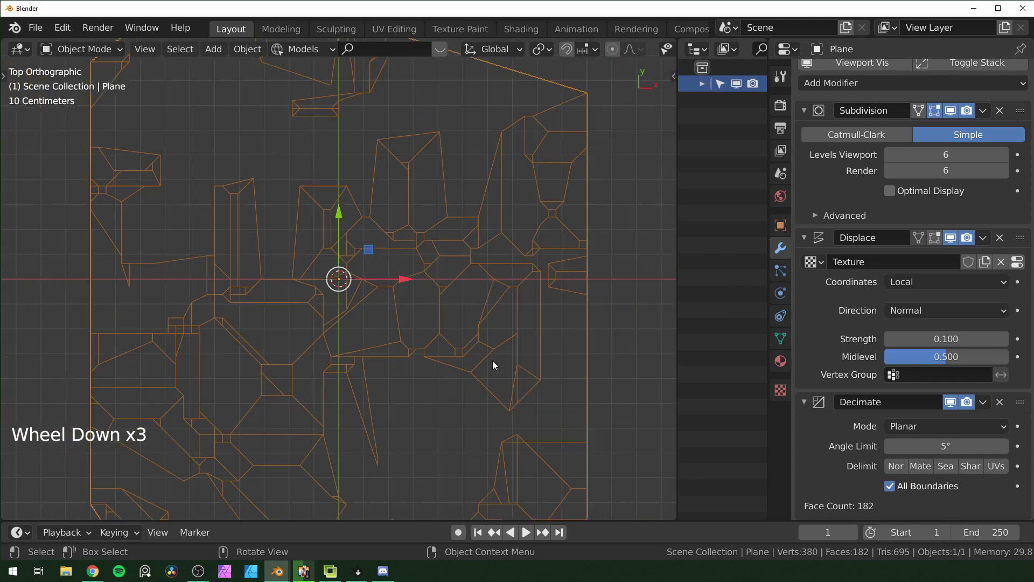
{"action": "middle_click_drag", "start_coordinate": [492, 361], "coordinate": [533, 380]}
{"action": "key", "text": "shift+z"}
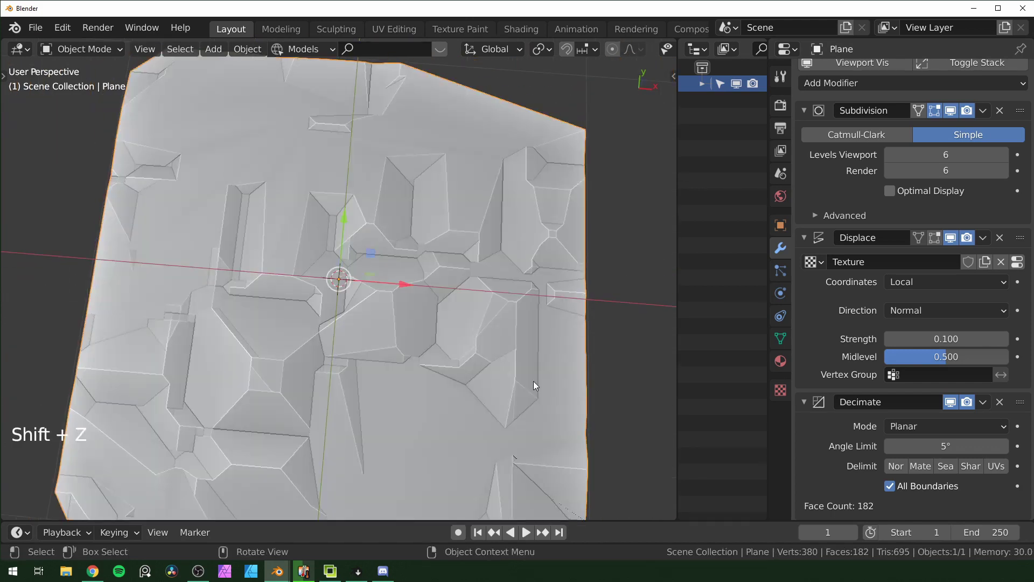
Add a Wireframe modifier with Replace Original and Even off and Relative on.
{"action": "left_click_drag", "start_coordinate": [808, 108], "coordinate": [807, 183]}
{"action": "left_click", "coordinate": [861, 107]}
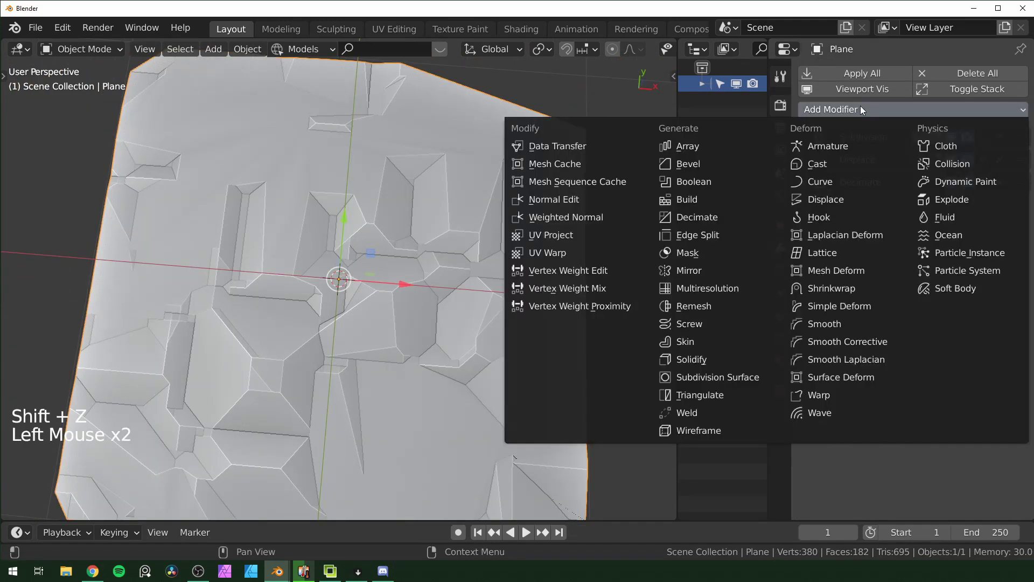
{"action": "left_click", "coordinate": [717, 432]}
{"action": "middle_click_drag", "start_coordinate": [539, 377], "coordinate": [571, 367]}
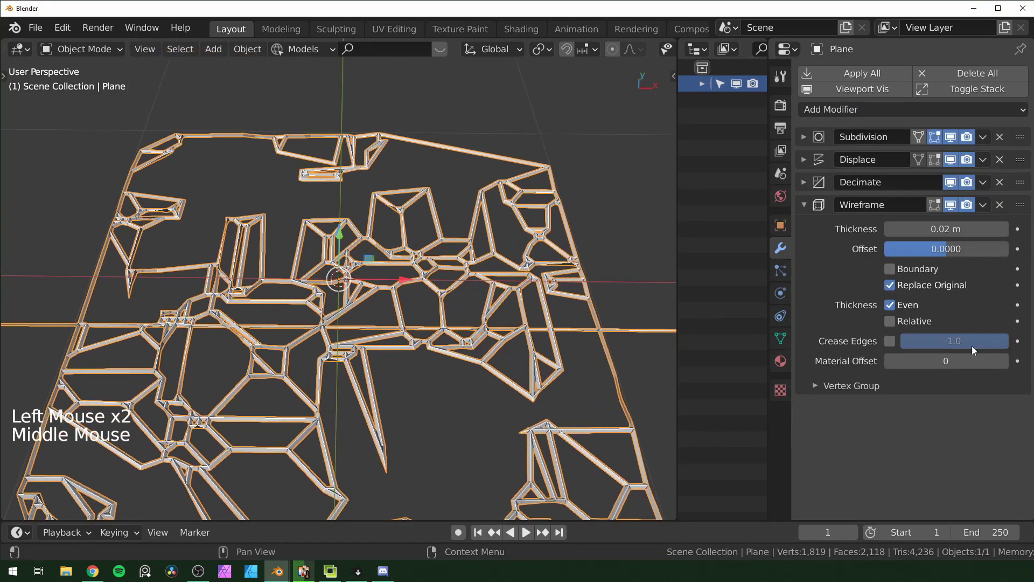
{"action": "left_click", "coordinate": [905, 287]}
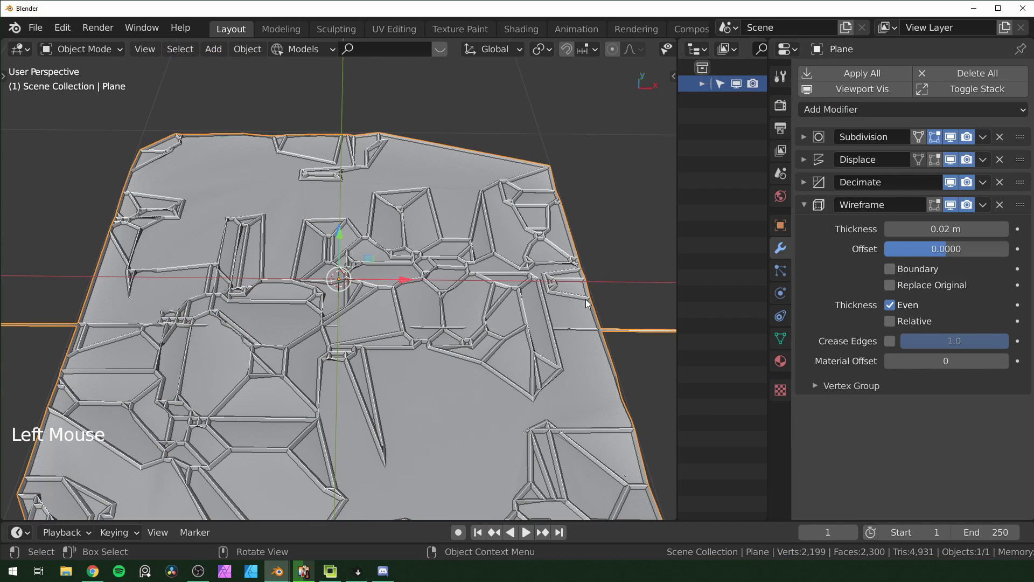
{"action": "left_click", "coordinate": [890, 306]}
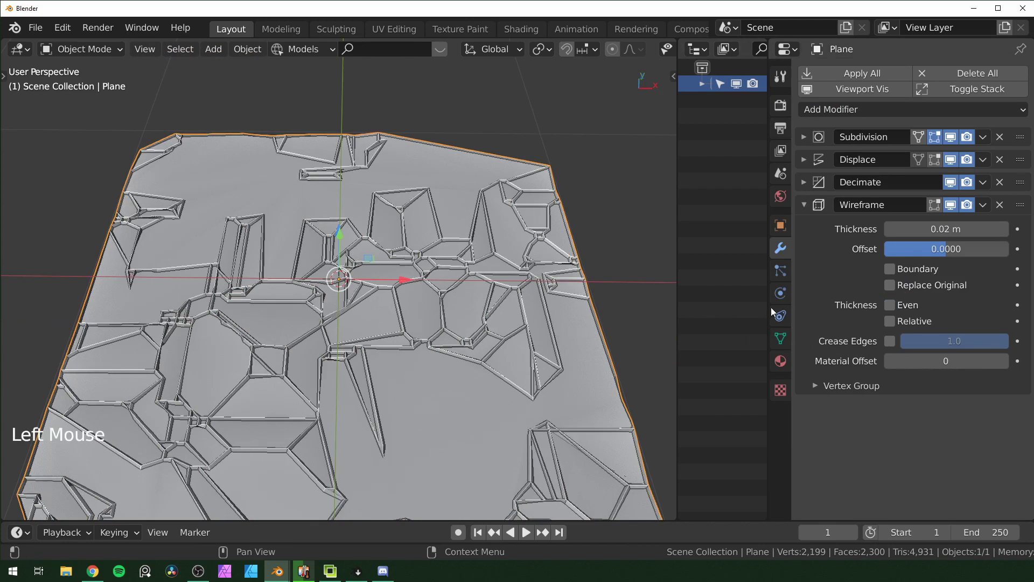
{"action": "left_click", "coordinate": [892, 324]}
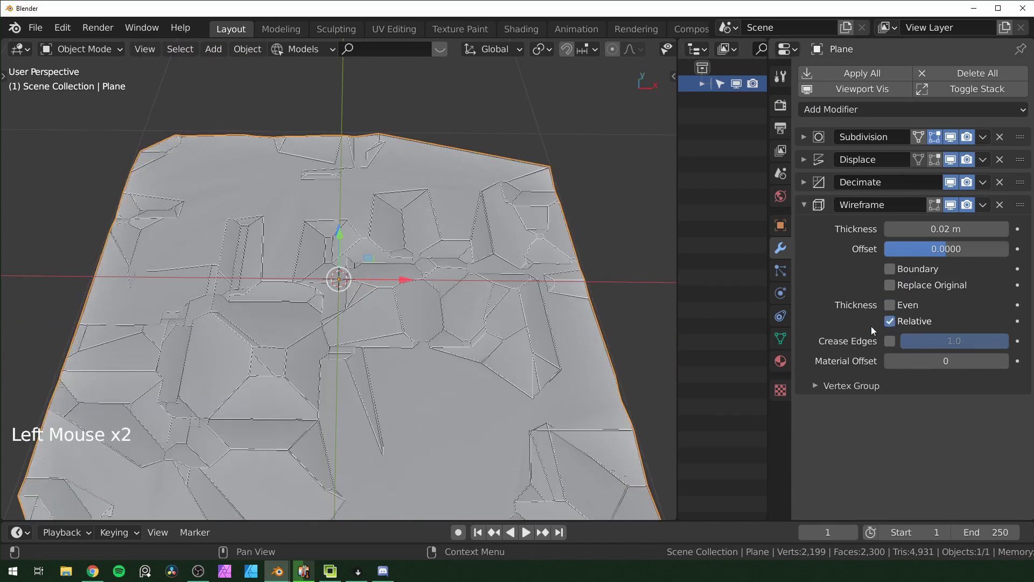
Set the wireframe thickness to 0.1 m and inspect the thicker panel edges.
{"action": "left_click", "coordinate": [960, 230]}
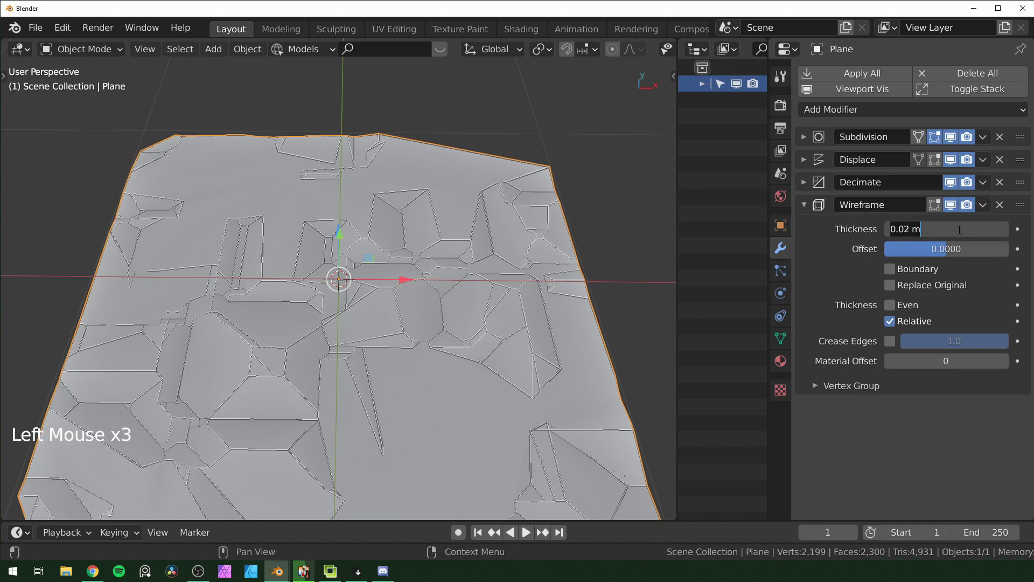
{"action": "type", "text": ".1"}
{"action": "key", "text": "Return"}
{"action": "scroll", "coordinate": [422, 312], "scroll_direction": "up", "scroll_amount": 3}
{"action": "middle_click_drag", "start_coordinate": [423, 312], "coordinate": [321, 352]}
{"action": "scroll", "coordinate": [327, 292], "scroll_direction": "down", "scroll_amount": 1}
{"action": "scroll", "coordinate": [310, 354], "scroll_direction": "down", "scroll_amount": 1}
{"action": "scroll", "coordinate": [310, 354], "scroll_direction": "up", "scroll_amount": 1}
{"action": "scroll", "coordinate": [377, 345], "scroll_direction": "down", "scroll_amount": 1}
{"action": "scroll", "coordinate": [422, 343], "scroll_direction": "up", "scroll_amount": 1}
{"action": "scroll", "coordinate": [321, 352], "scroll_direction": "down", "scroll_amount": 1}
{"action": "middle_click_drag", "start_coordinate": [593, 227], "coordinate": [542, 316]}
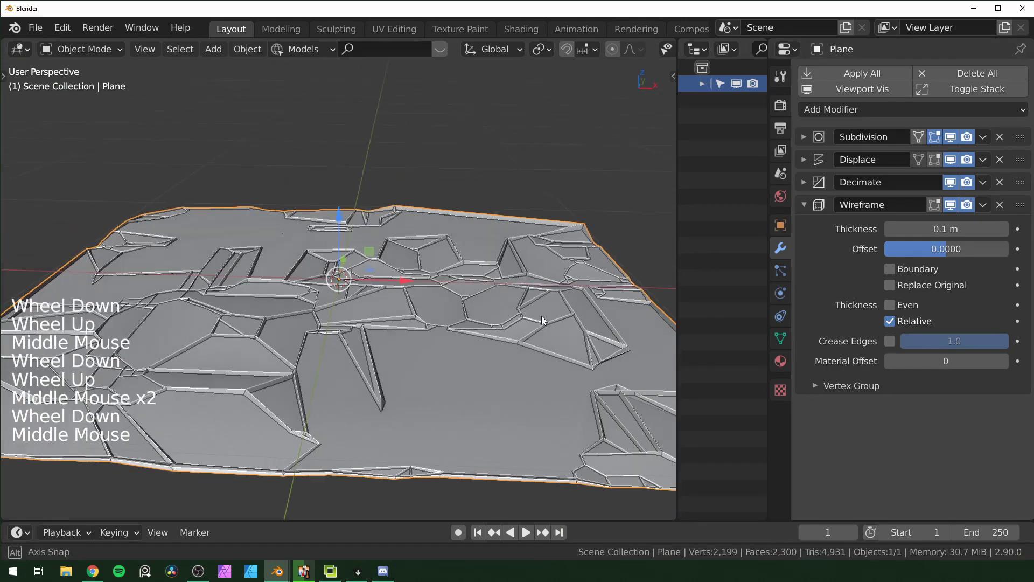
Duplicate the plane in place and disable the original Plane in the outliner.
{"action": "scroll", "coordinate": [545, 372], "scroll_direction": "down", "scroll_amount": 1}
{"action": "key", "text": "shift+d"}
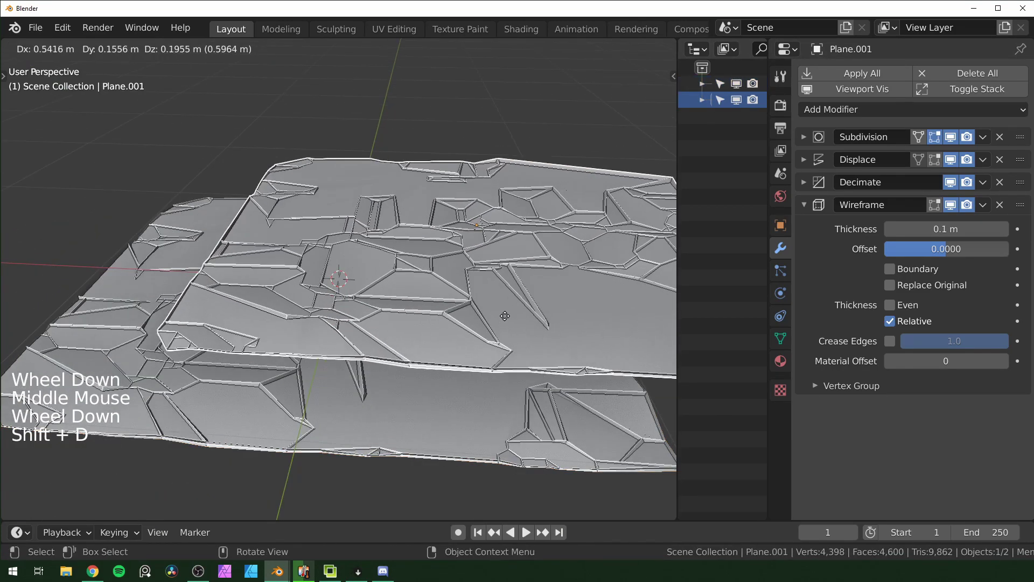
{"action": "right_click", "coordinate": [666, 143]}
{"action": "left_click_drag", "start_coordinate": [676, 143], "coordinate": [480, 108]}
{"action": "left_click", "coordinate": [550, 85]}
{"action": "left_click", "coordinate": [753, 84]}
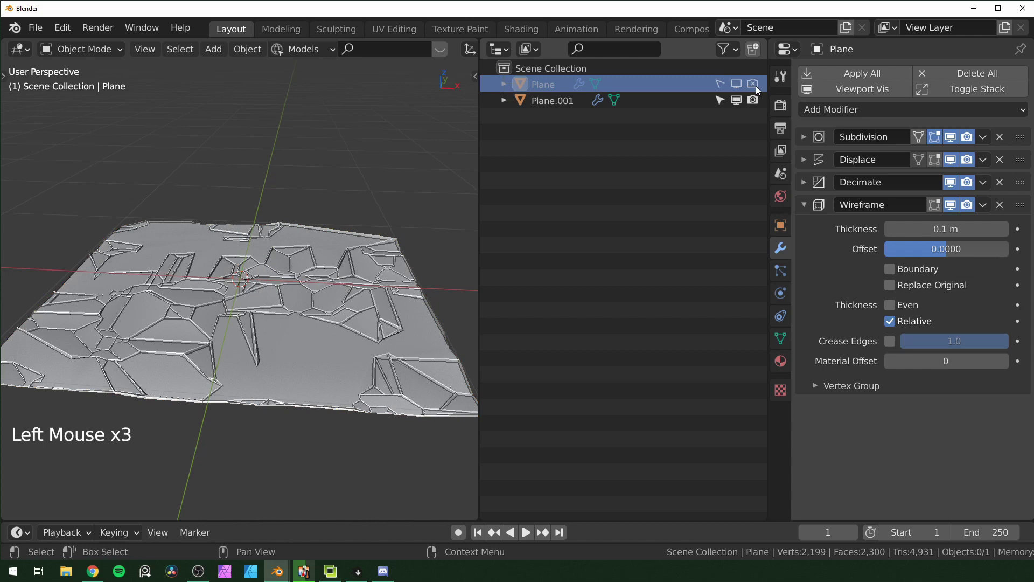
Delete the Wireframe modifier from Plane.001, then open and close the add-on preferences.
{"action": "left_click", "coordinate": [1000, 205]}
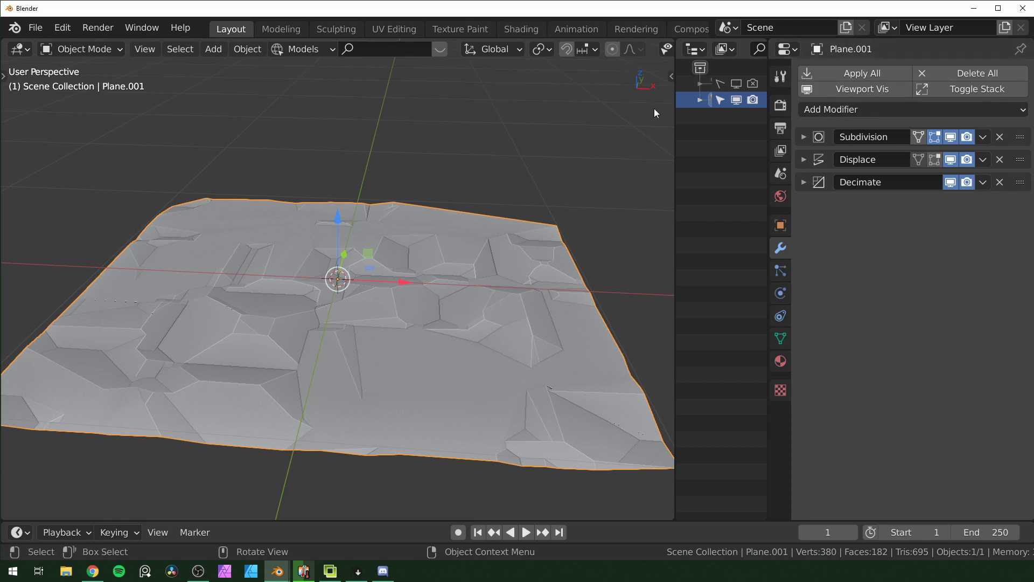
{"action": "key", "text": "ctrl+comma"}
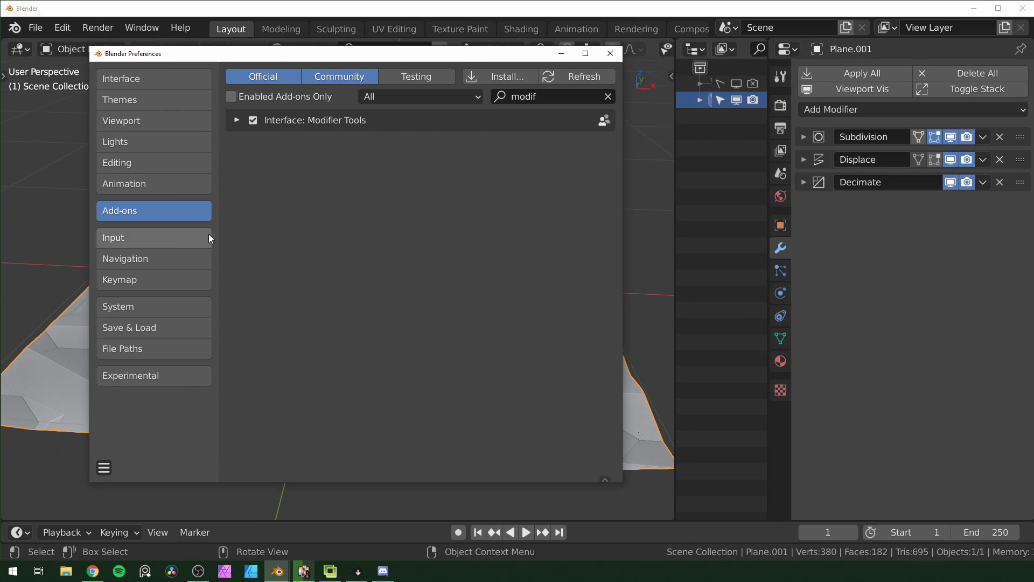
{"action": "left_click", "coordinate": [609, 53]}
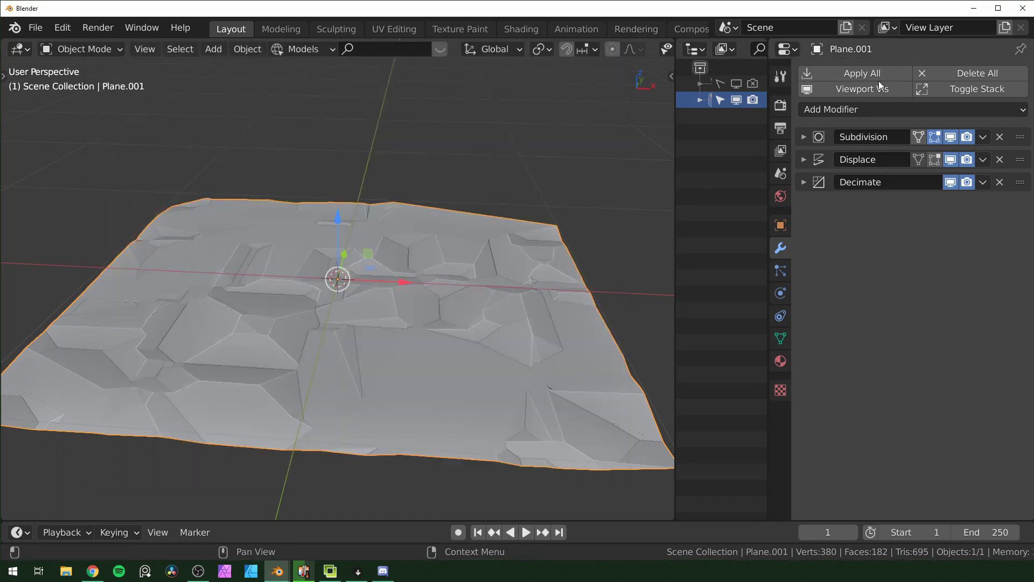
Apply all of Plane.001's modifiers and run Edge Split on its whole mesh.
{"action": "left_click", "coordinate": [519, 293]}
{"action": "left_click", "coordinate": [857, 76]}
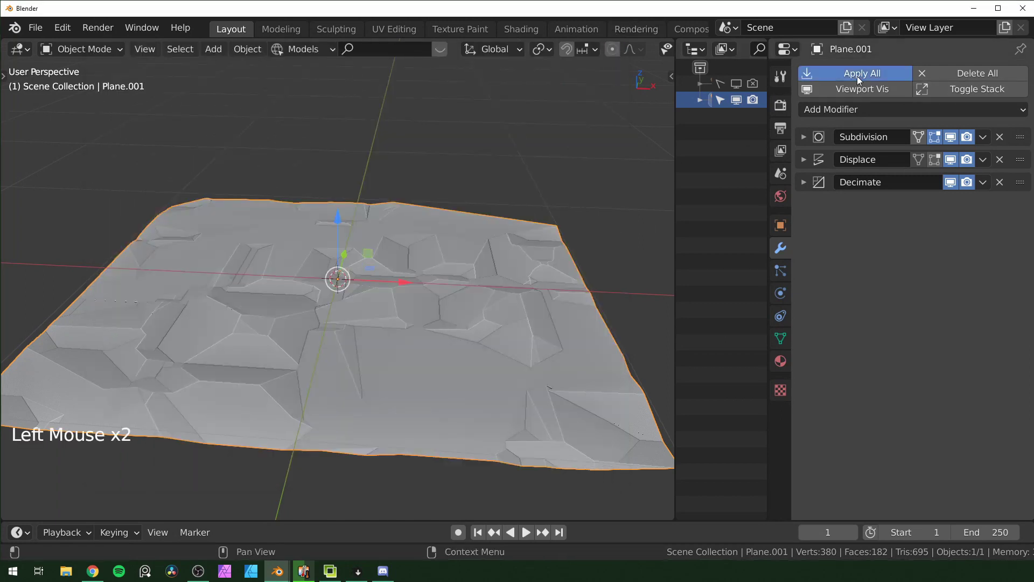
{"action": "left_click", "coordinate": [503, 344]}
{"action": "key", "text": "Tab"}
{"action": "key", "text": "a"}
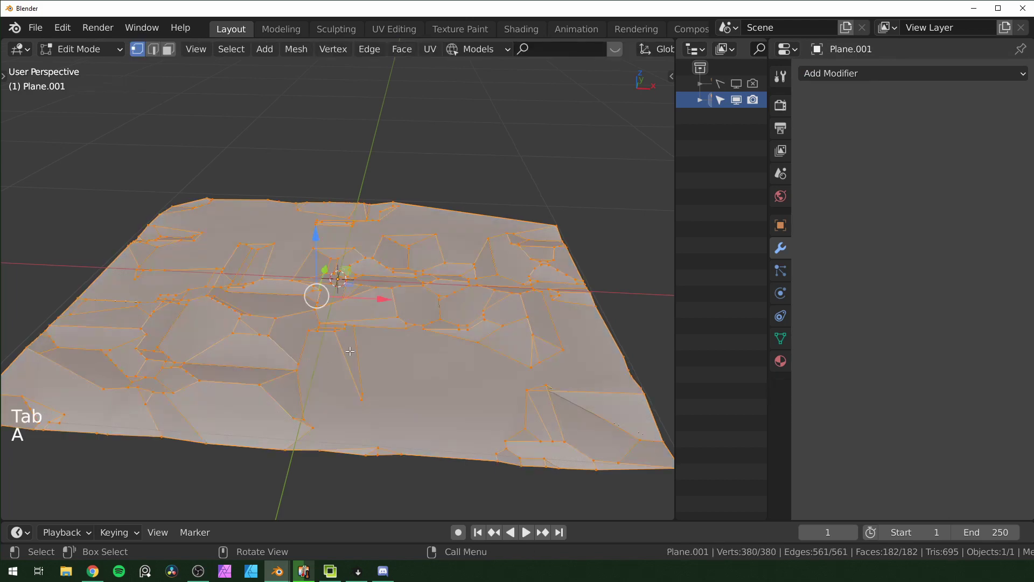
{"action": "key", "text": "F3"}
{"action": "type", "text": "edge sp"}
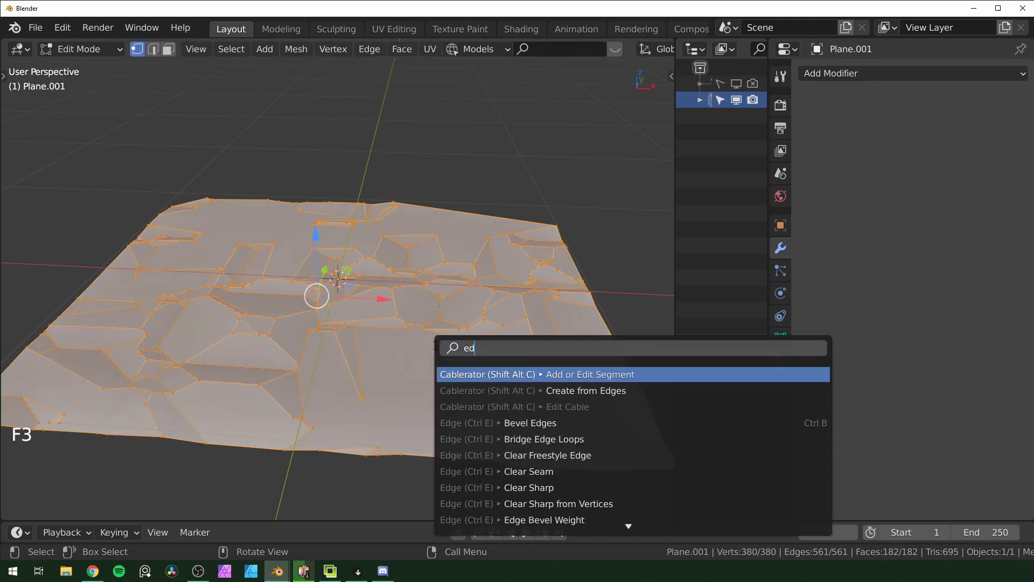
{"action": "key", "text": "Down"}
{"action": "key", "text": "Down"}
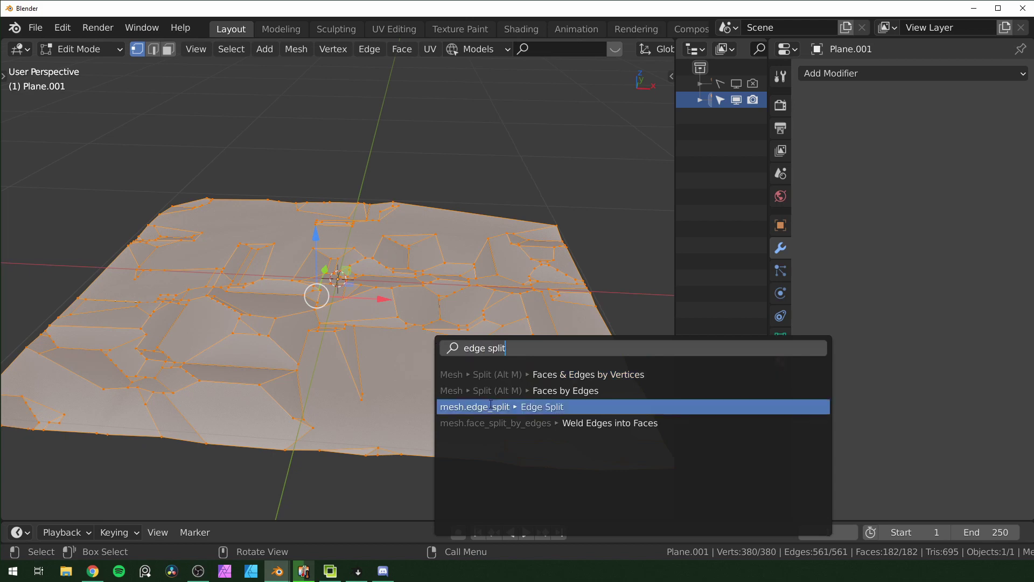
{"action": "key", "text": "Return"}
Confirm a panel face is separated, then extrude the whole surface 0.1801 m along Z.
{"action": "left_click", "coordinate": [259, 221]}
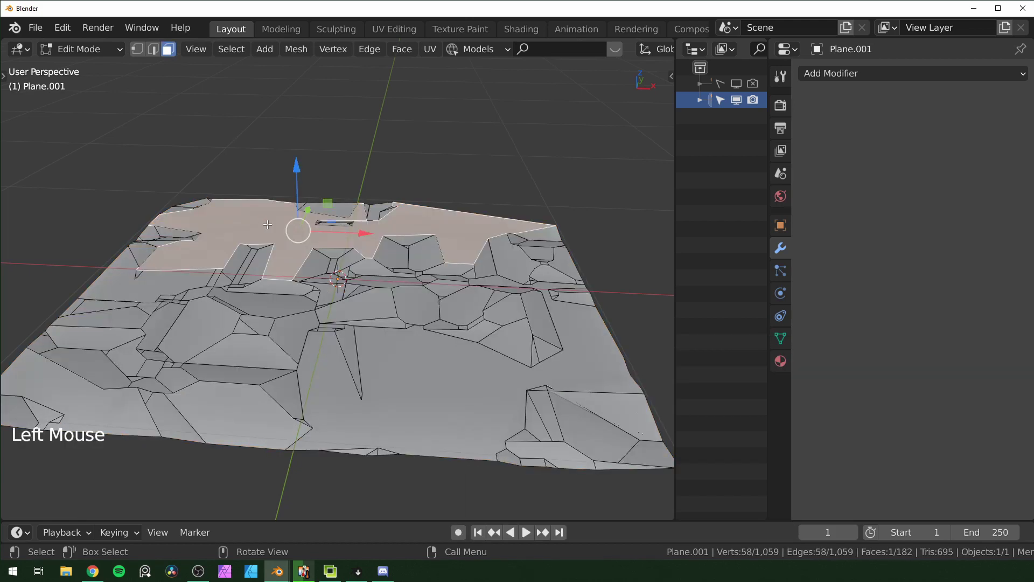
{"action": "key", "text": "g"}
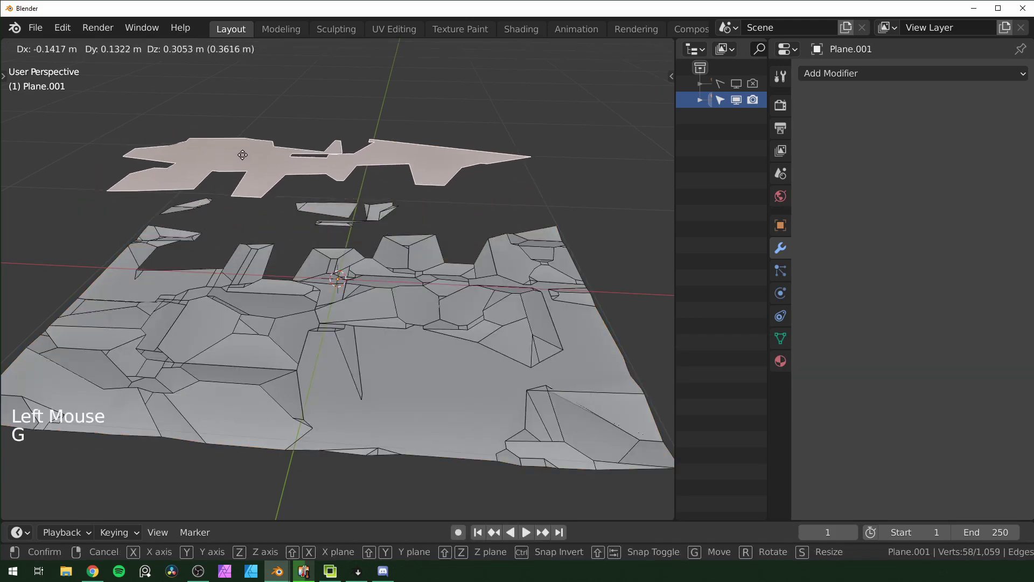
{"action": "key", "text": "Escape"}
{"action": "key", "text": "a"}
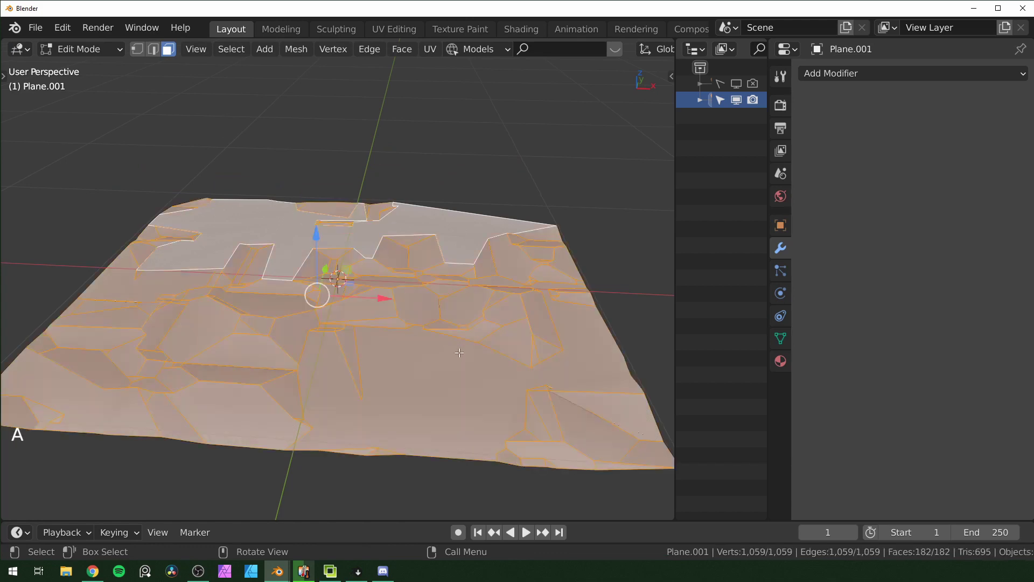
{"action": "key", "text": "e"}
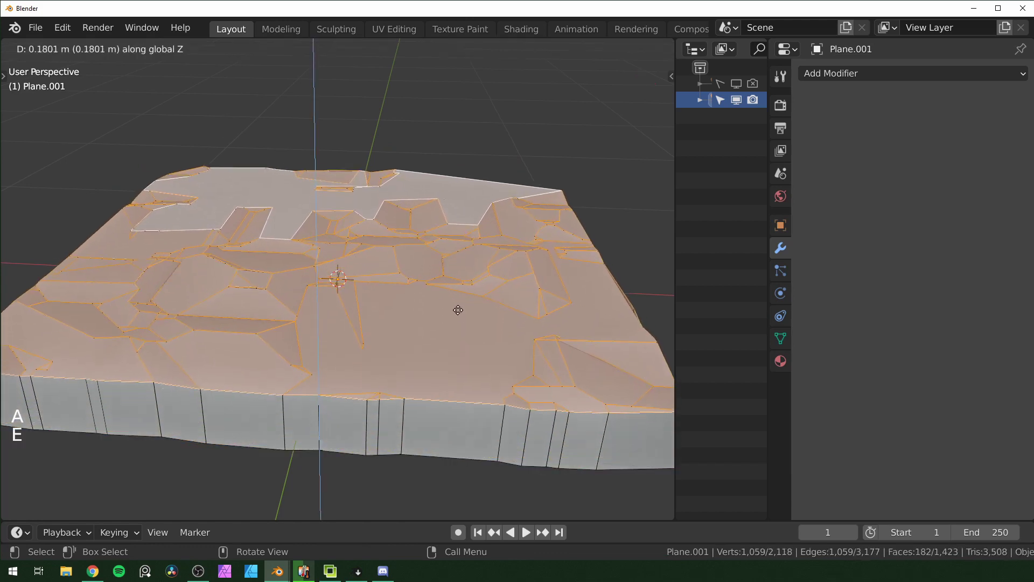
{"action": "left_click", "coordinate": [458, 306]}
Create Collection 1 in the outliner and move Plane.001 into it.
{"action": "key", "text": "Tab"}
{"action": "left_click_drag", "start_coordinate": [675, 220], "coordinate": [460, 236]}
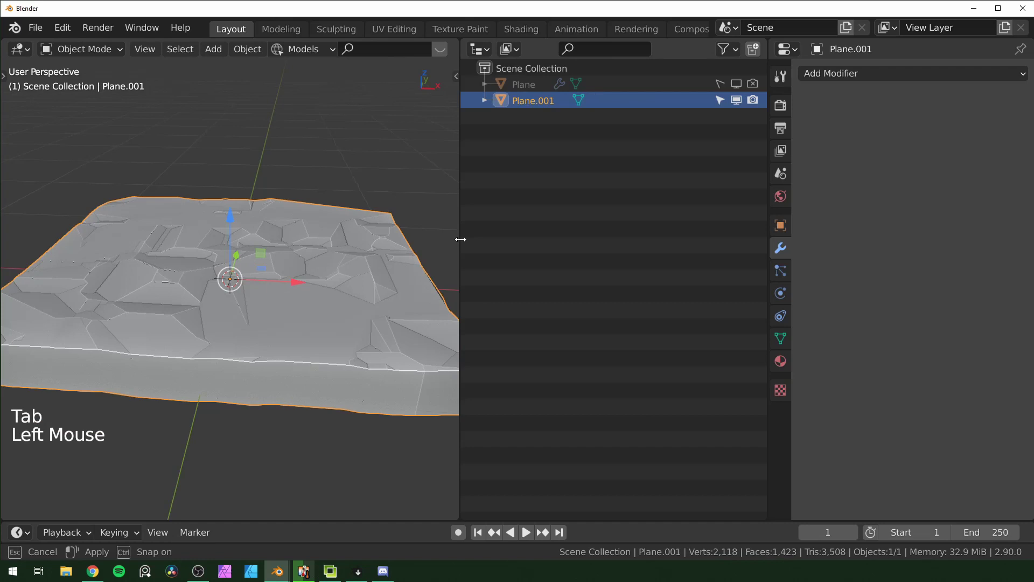
{"action": "left_click", "coordinate": [586, 200]}
{"action": "key", "text": "c"}
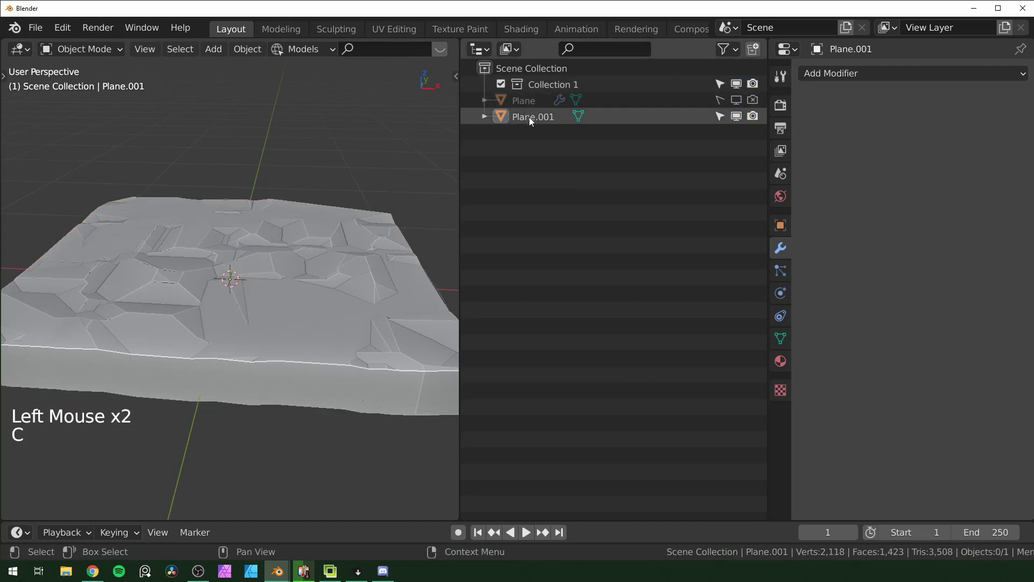
{"action": "left_click_drag", "start_coordinate": [529, 118], "coordinate": [541, 86]}
{"action": "left_click_drag", "start_coordinate": [460, 150], "coordinate": [625, 156]}
Separate Plane.001's mesh into one object per loose part.
{"action": "left_click", "coordinate": [715, 100]}
{"action": "key", "text": "Tab"}
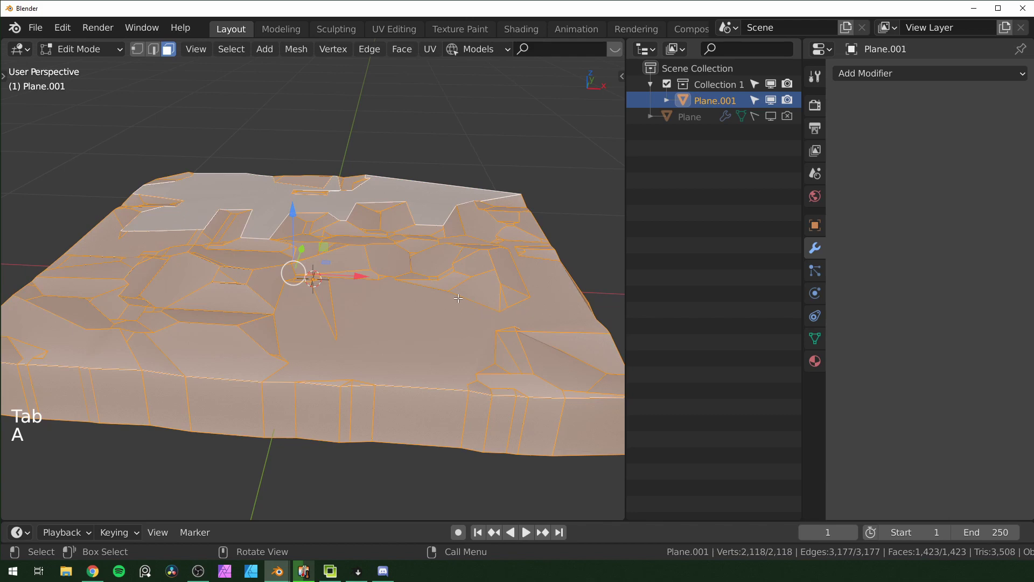
{"action": "key", "text": "p"}
{"action": "left_click", "coordinate": [433, 300]}
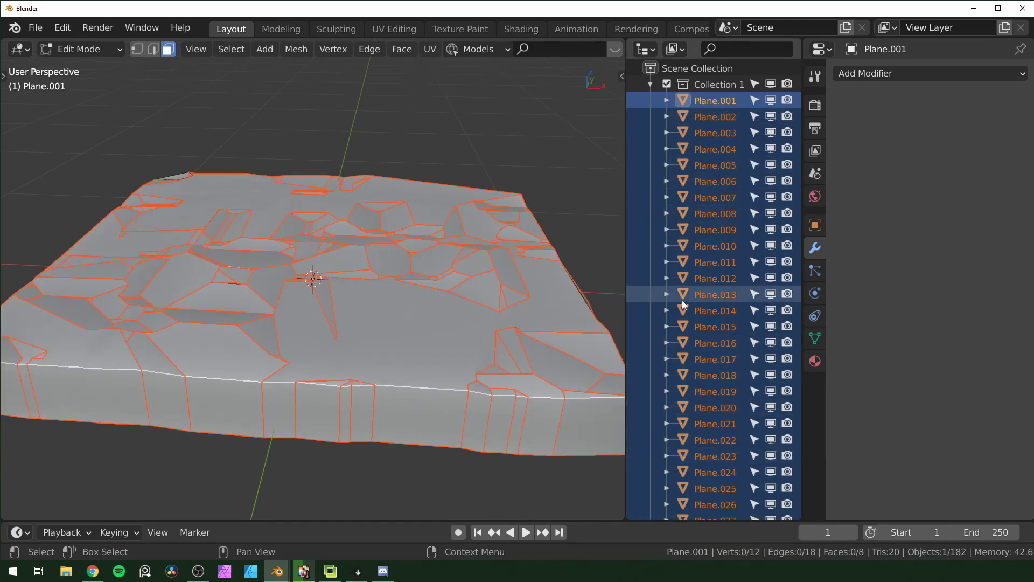
Set every panel's origin to its centre of mass.
{"action": "key", "text": "Tab"}
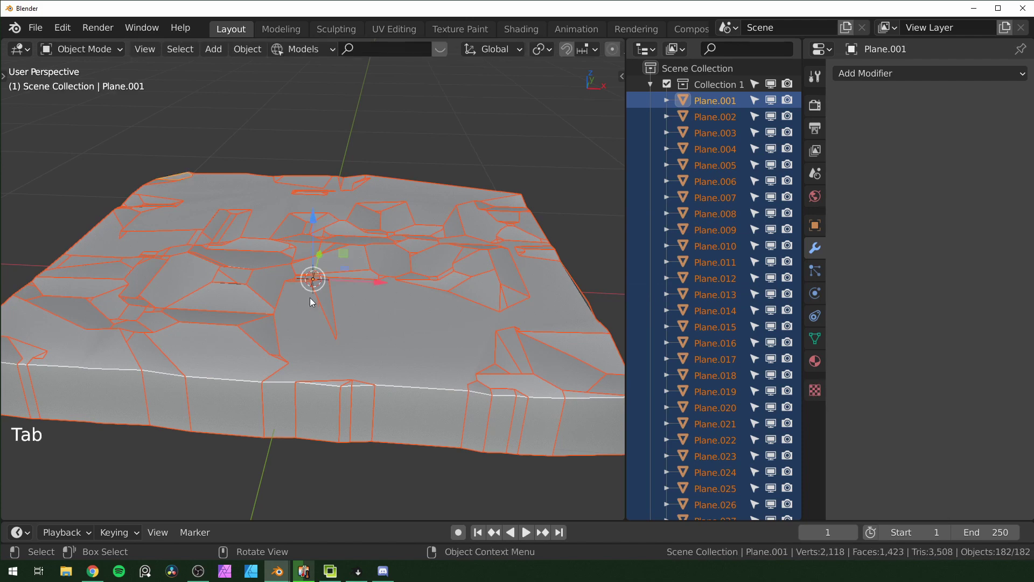
{"action": "right_click", "coordinate": [360, 285]}
{"action": "mouse_move", "coordinate": [361, 285]}
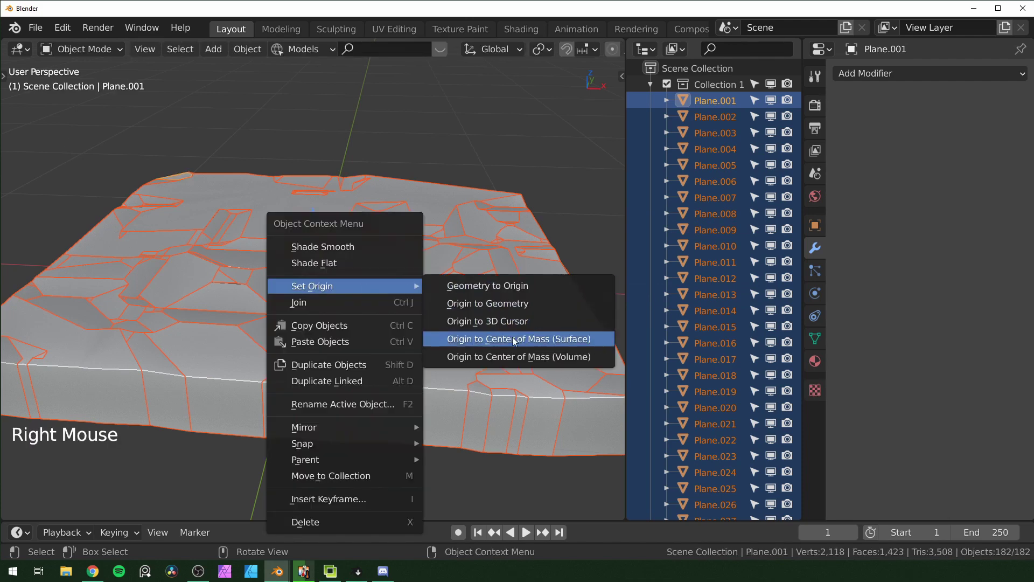
{"action": "left_click", "coordinate": [540, 357]}
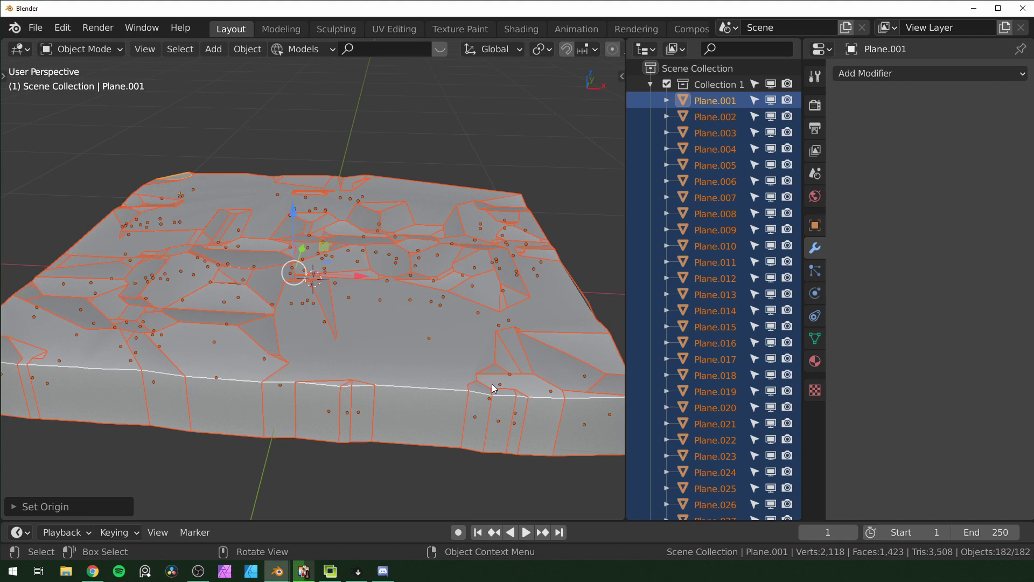
{"action": "middle_click_drag", "start_coordinate": [493, 385], "coordinate": [331, 482]}
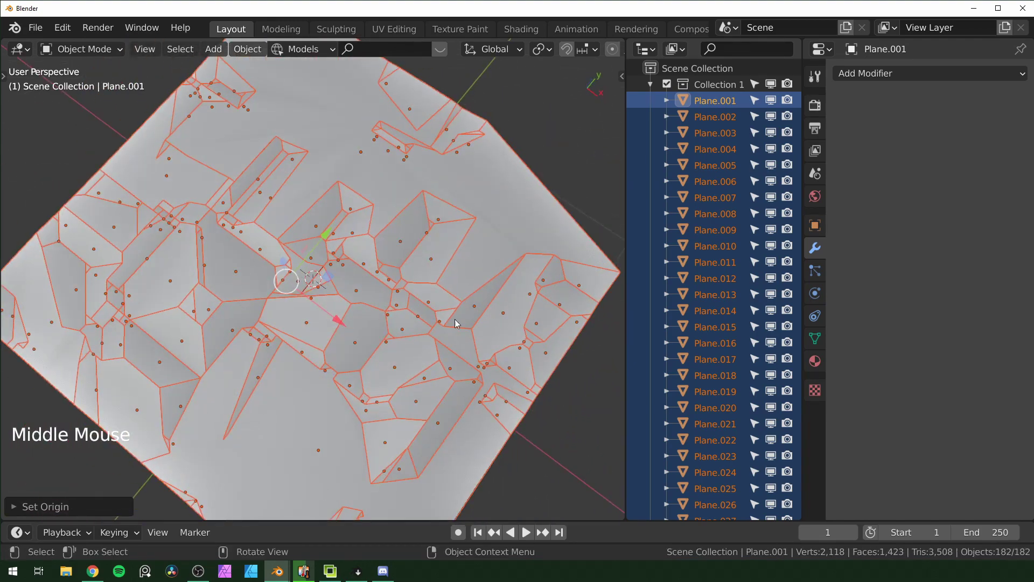
{"action": "middle_click_drag", "start_coordinate": [286, 364], "coordinate": [405, 316]}
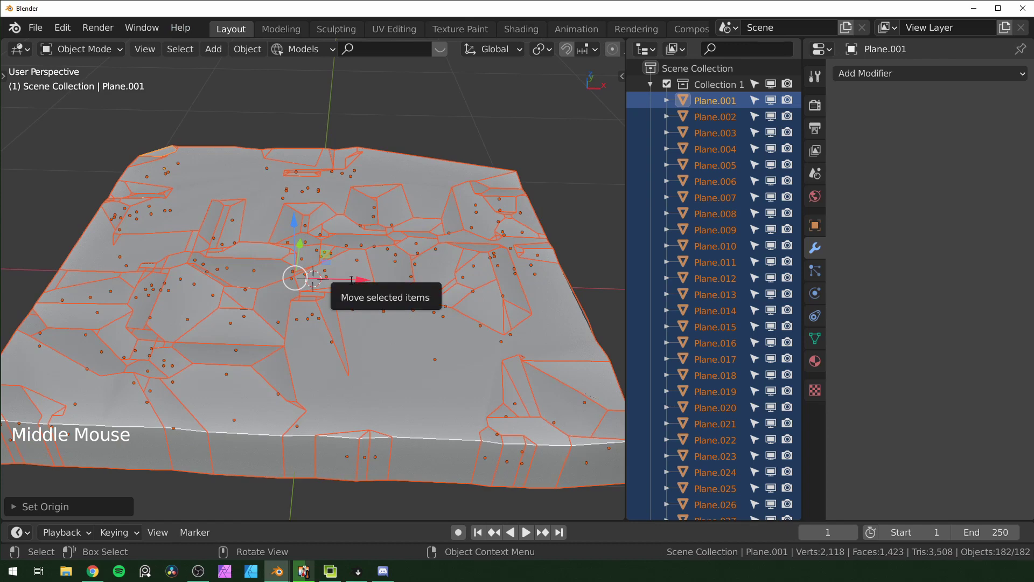
Randomize the panels' Z location by about 0.034 m and join them into Plane.001.
{"action": "key", "text": "F3"}
{"action": "type", "text": "rando"}
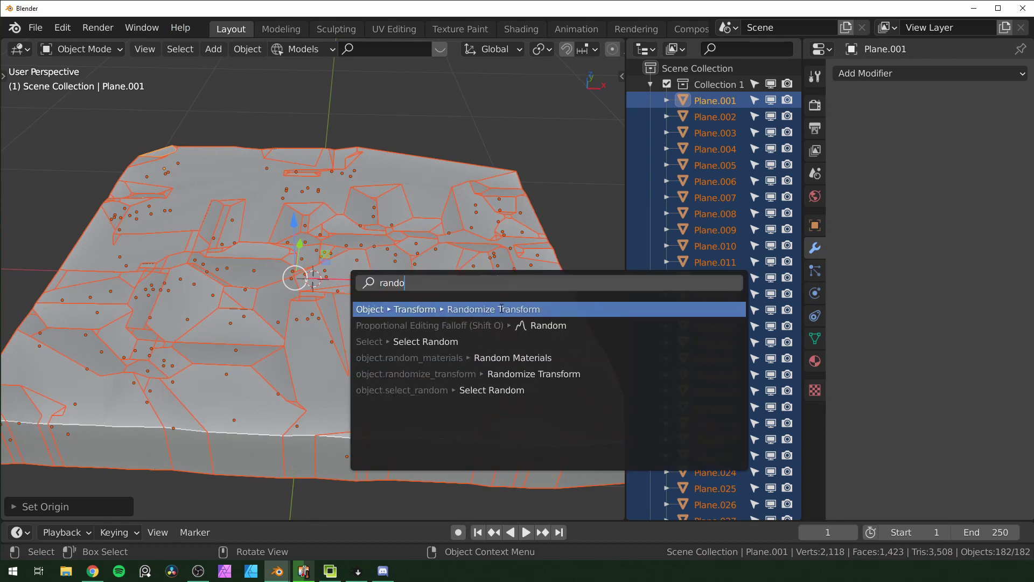
{"action": "left_click", "coordinate": [501, 309]}
{"action": "left_click", "coordinate": [48, 507]}
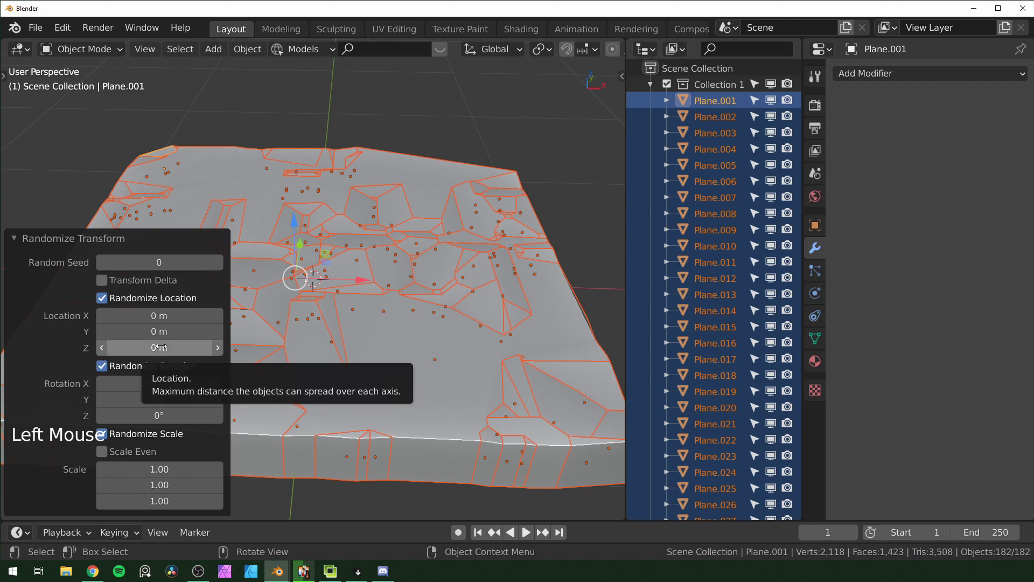
{"action": "left_click_drag", "start_coordinate": [159, 347], "coordinate": [176, 347], "text": "shift"}
{"action": "middle_click_drag", "start_coordinate": [421, 323], "coordinate": [425, 297]}
{"action": "scroll", "coordinate": [423, 304], "scroll_direction": "up", "scroll_amount": 3}
{"action": "left_click_drag", "start_coordinate": [160, 347], "coordinate": [171, 346], "text": "shift"}
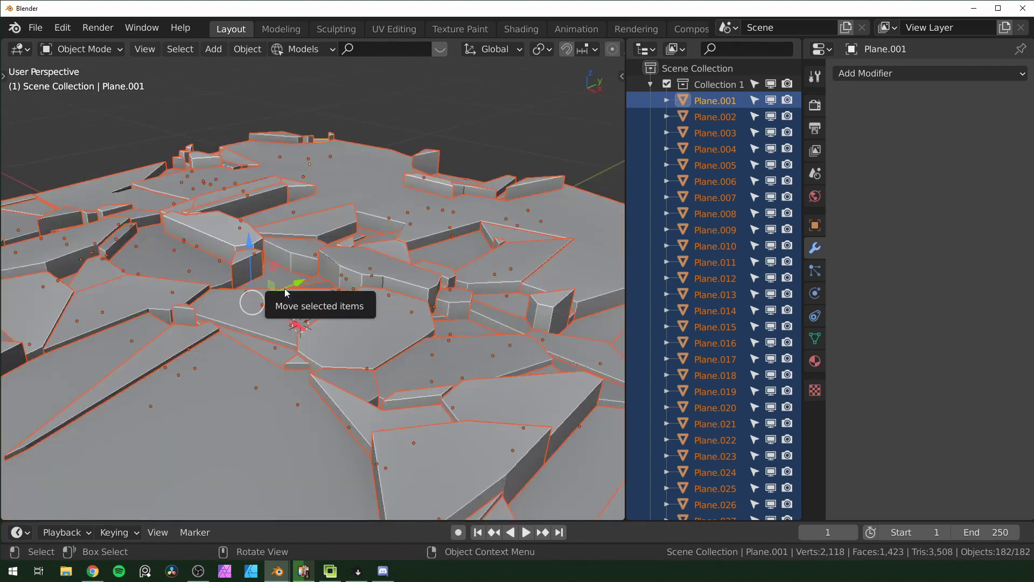
{"action": "key", "text": "ctrl+j"}
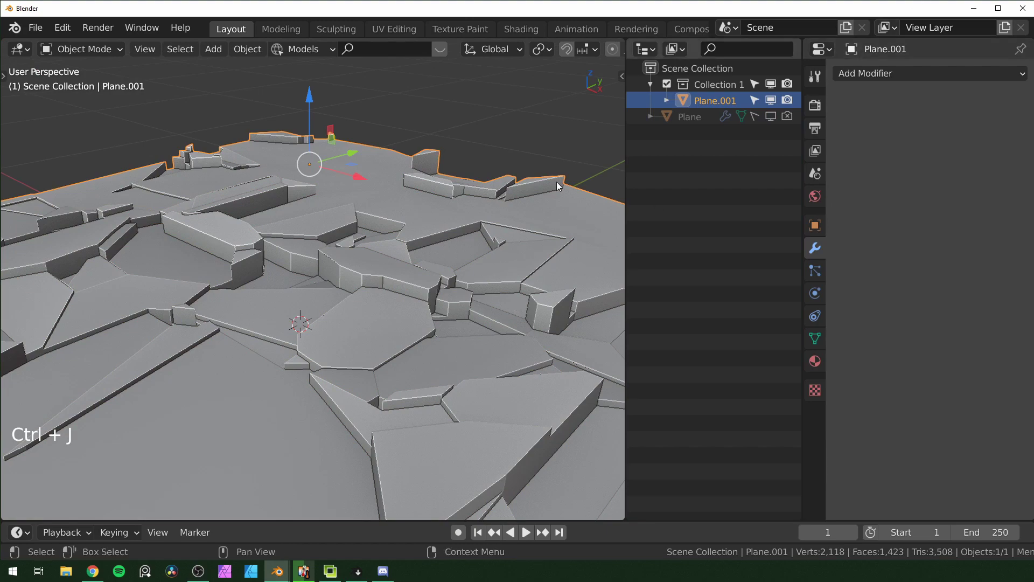
Try a Wireframe modifier with Replace Original and Even off, then delete it.
{"action": "middle_click_drag", "start_coordinate": [557, 182], "coordinate": [512, 257]}
{"action": "left_click", "coordinate": [904, 75]}
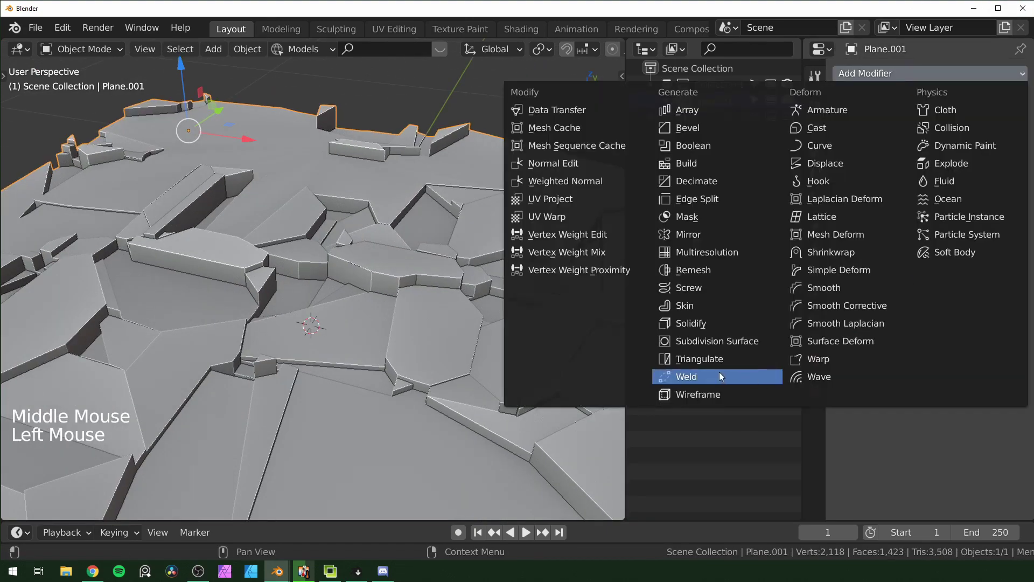
{"action": "left_click", "coordinate": [707, 392]}
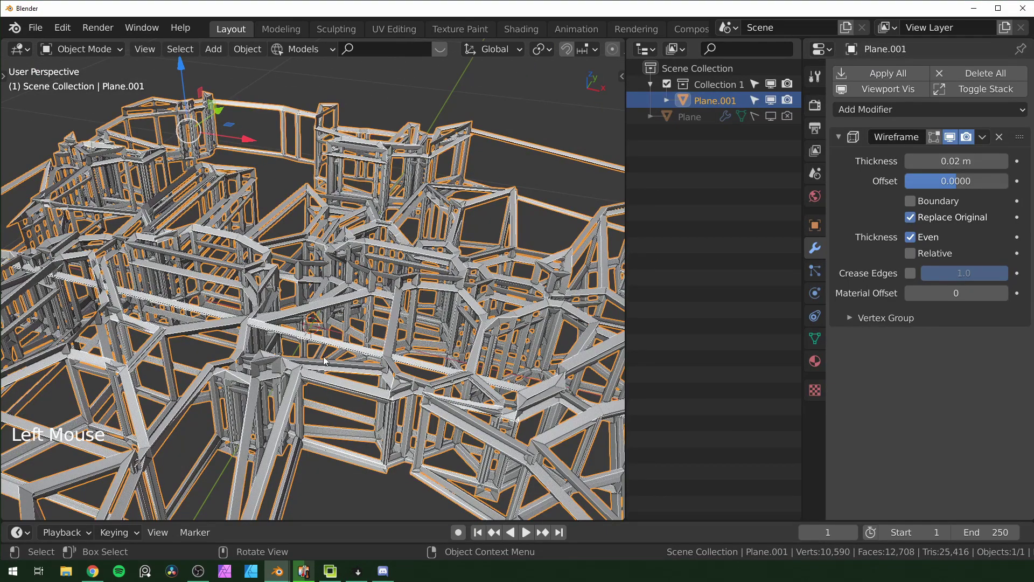
{"action": "left_click", "coordinate": [910, 218]}
{"action": "left_click", "coordinate": [911, 237]}
{"action": "middle_click_drag", "start_coordinate": [442, 350], "coordinate": [347, 350]}
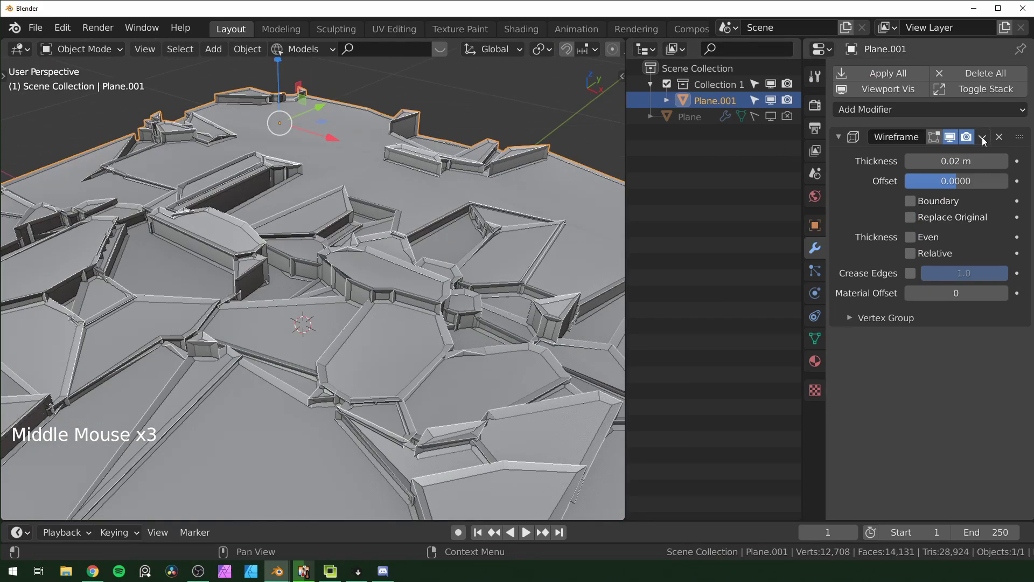
{"action": "left_click", "coordinate": [1000, 137]}
Add a Smooth modifier with 5 repeats, then a Triangulate modifier.
{"action": "left_click", "coordinate": [968, 72]}
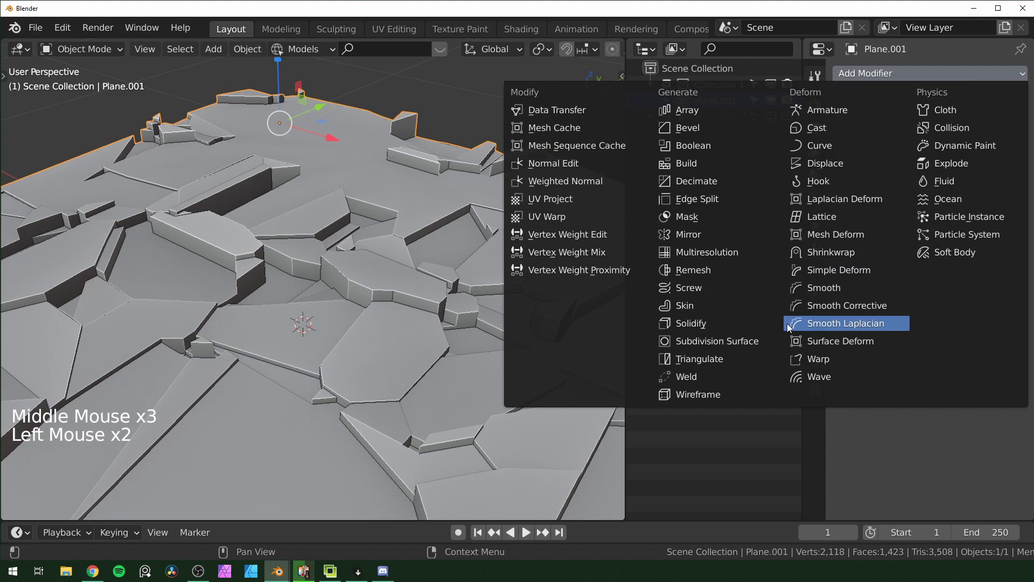
{"action": "left_click", "coordinate": [824, 288]}
{"action": "key", "text": "KP_7"}
{"action": "scroll", "coordinate": [453, 328], "scroll_direction": "down", "scroll_amount": 2}
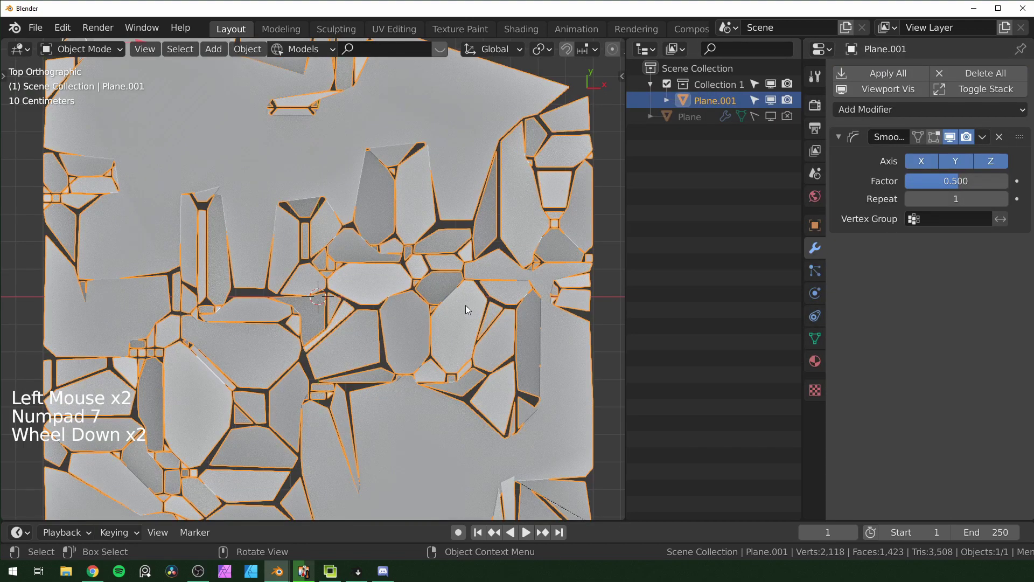
{"action": "scroll", "coordinate": [466, 304], "scroll_direction": "down", "scroll_amount": 2}
{"action": "left_click_drag", "start_coordinate": [956, 199], "coordinate": [978, 199], "text": "shift"}
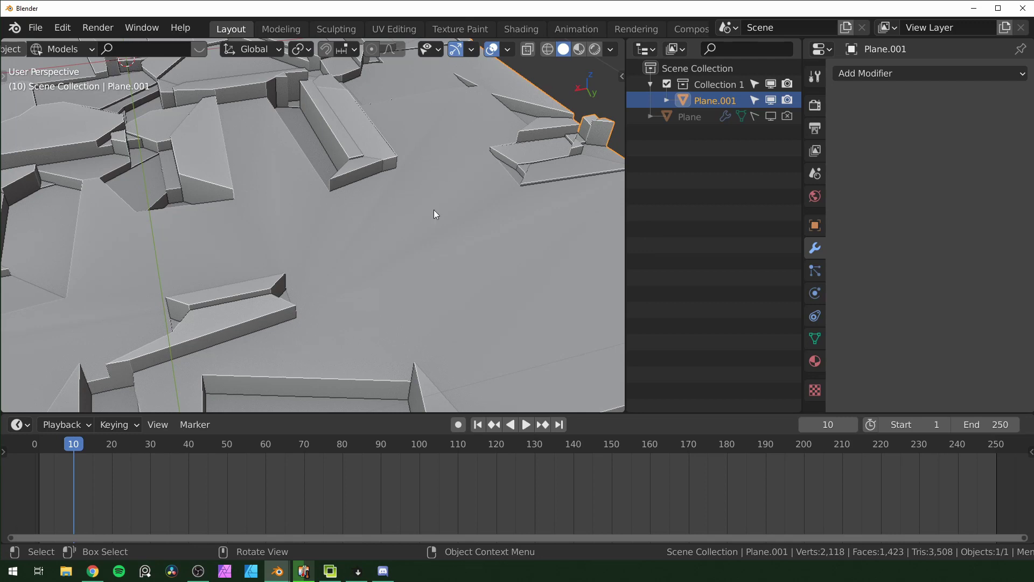
{"action": "left_click", "coordinate": [893, 76]}
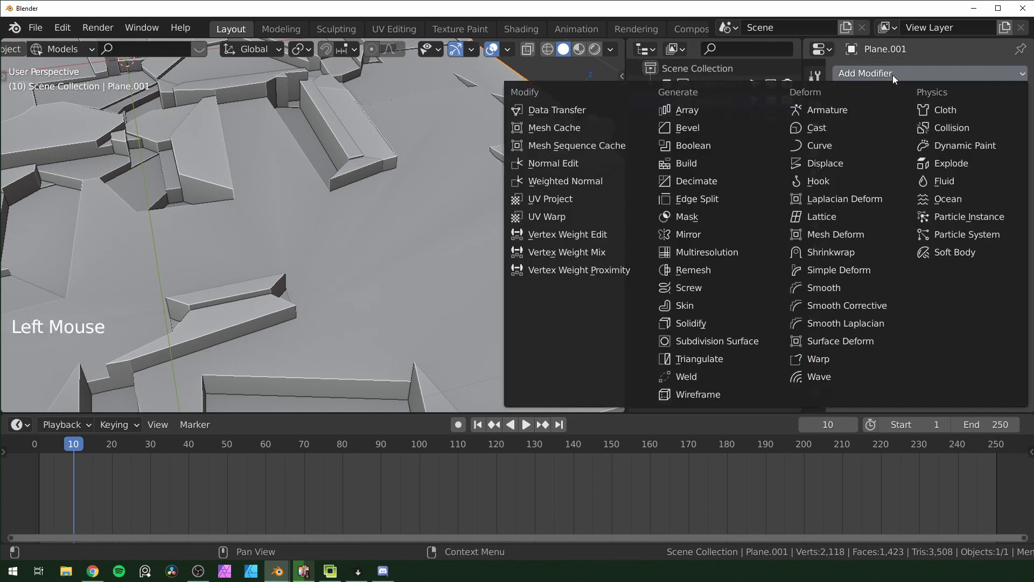
{"action": "left_click", "coordinate": [724, 358]}
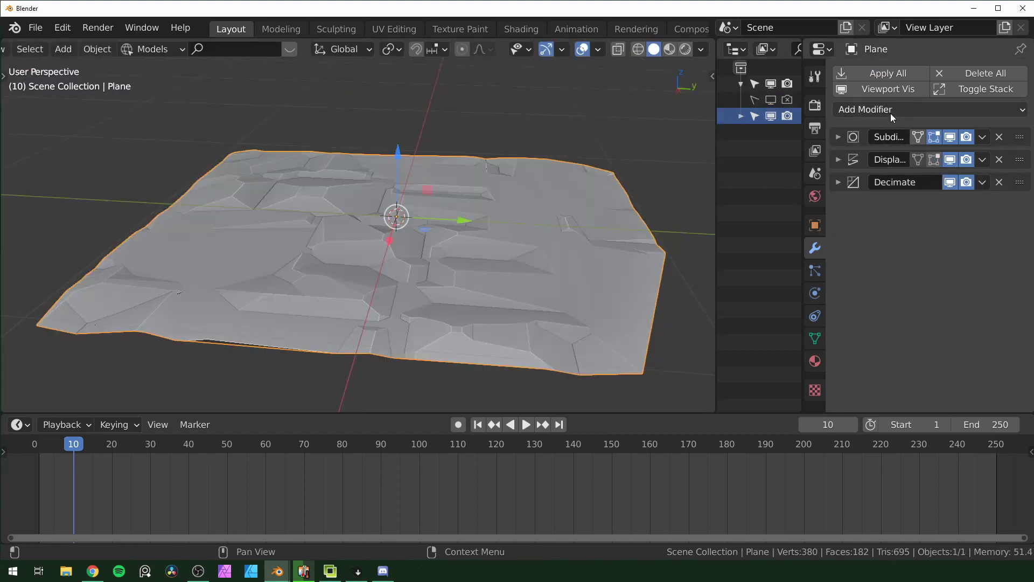
Add an Edge Split modifier (0° angle) and a Solidify modifier to the Plane.
{"action": "left_click", "coordinate": [891, 112]}
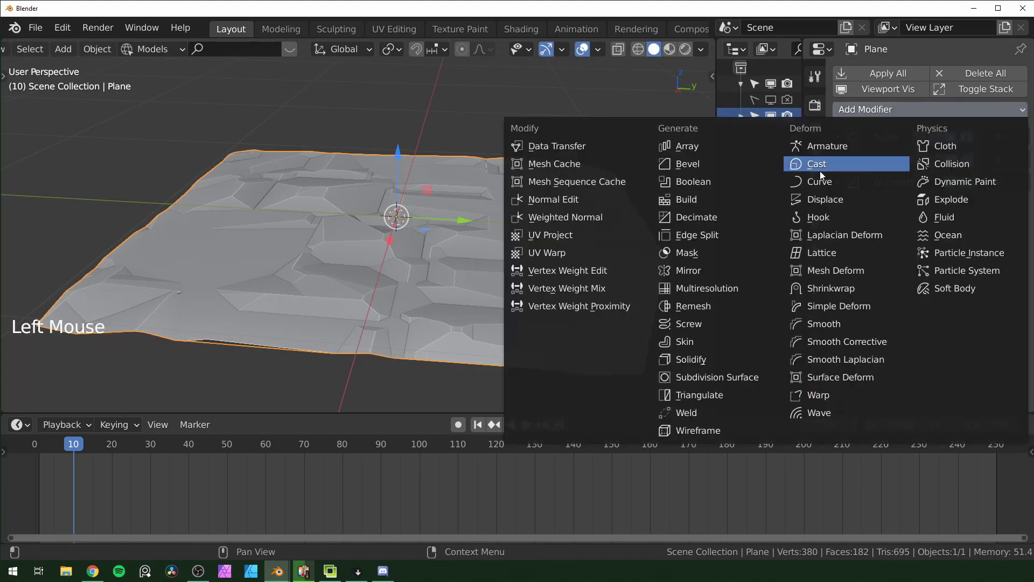
{"action": "left_click", "coordinate": [728, 237]}
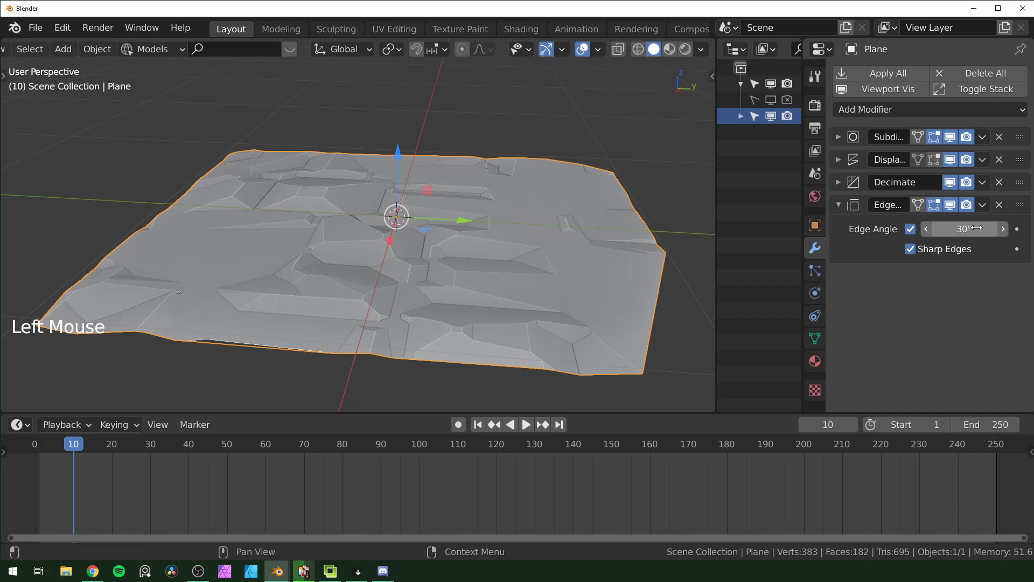
{"action": "left_click", "coordinate": [962, 111]}
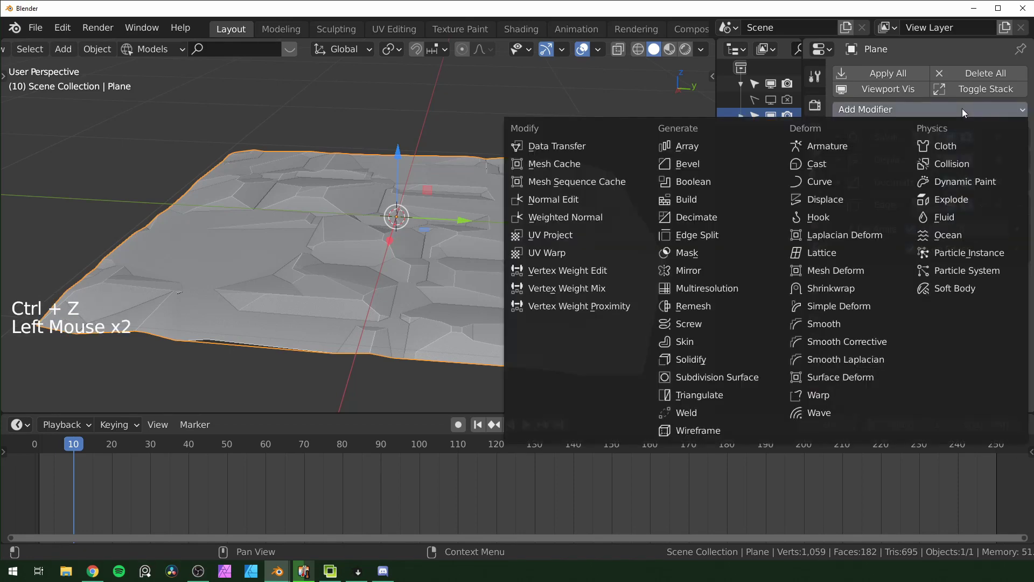
{"action": "left_click", "coordinate": [705, 360]}
Set the Solidify offset to 1 and thicken the panels to about 0.236 m.
{"action": "left_click_drag", "start_coordinate": [945, 344], "coordinate": [1007, 343]}
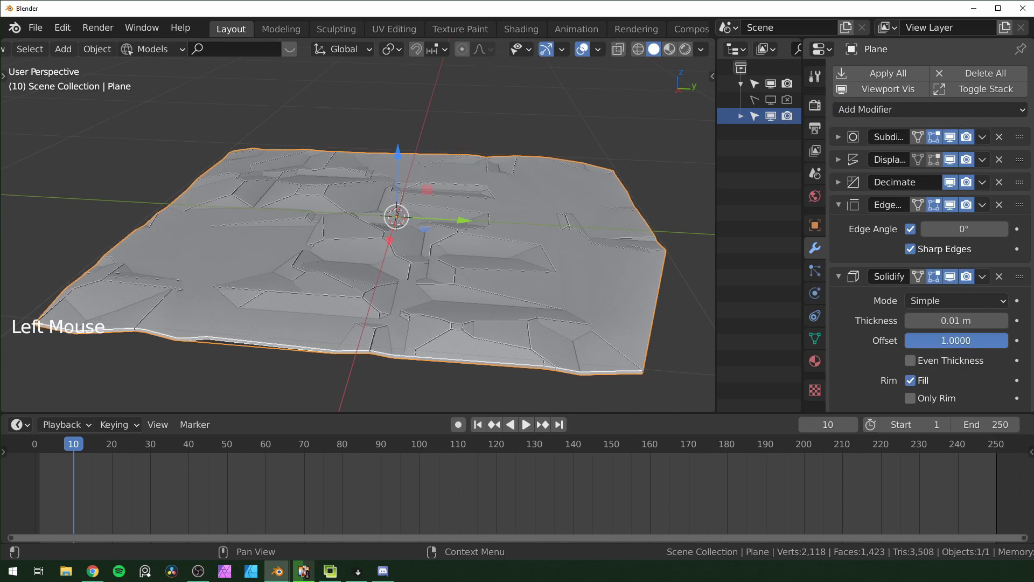
{"action": "scroll", "coordinate": [545, 350], "scroll_direction": "up", "scroll_amount": 3}
{"action": "middle_click_drag", "start_coordinate": [545, 350], "coordinate": [535, 322], "text": "shift"}
{"action": "scroll", "coordinate": [535, 323], "scroll_direction": "down", "scroll_amount": 5}
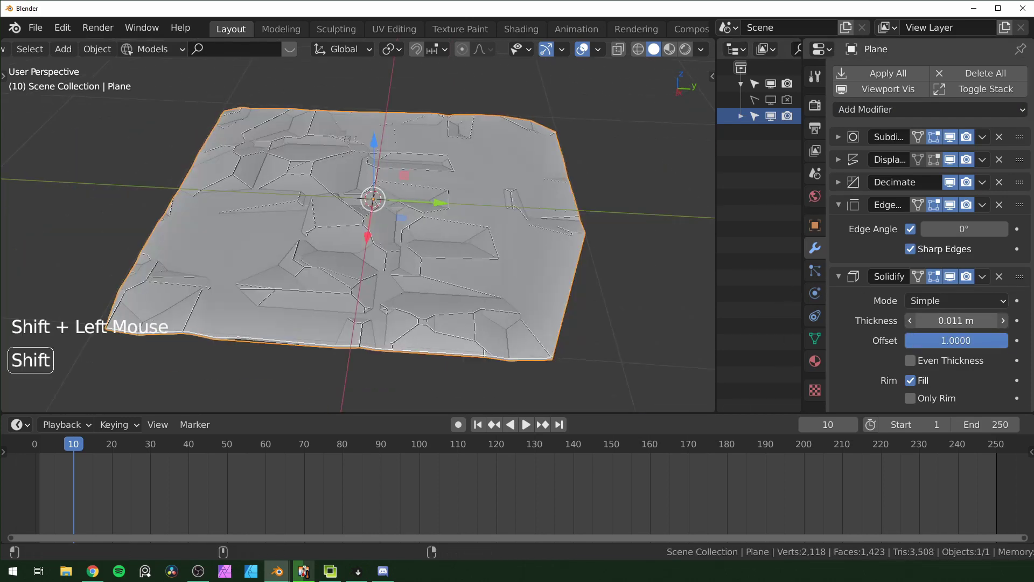
{"action": "left_click_drag", "start_coordinate": [956, 320], "coordinate": [916, 321], "text": "shift"}
{"action": "key", "text": "Escape"}
{"action": "middle_click_drag", "start_coordinate": [663, 334], "coordinate": [642, 311], "text": "shift"}
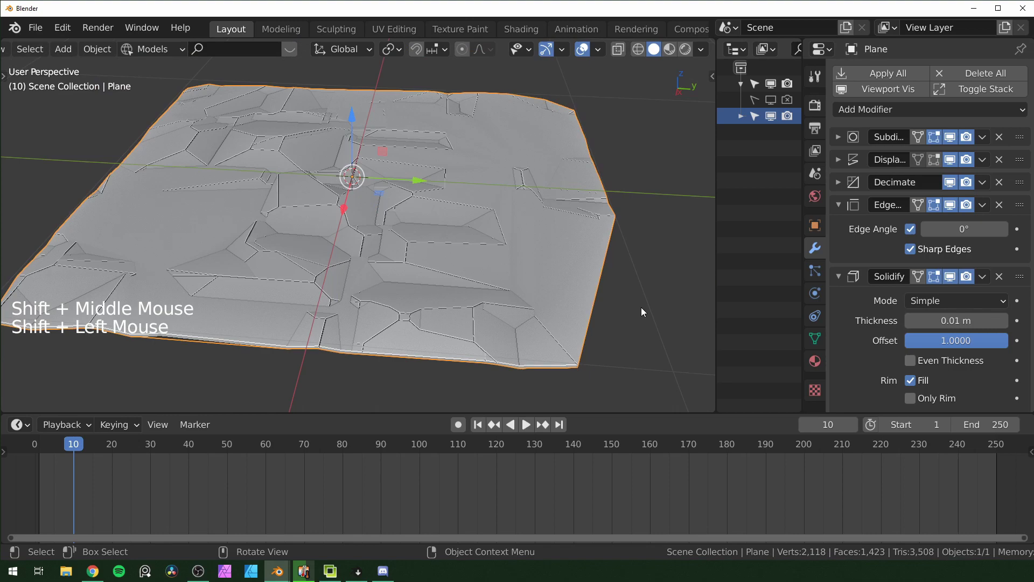
{"action": "left_click_drag", "start_coordinate": [956, 321], "coordinate": [1002, 321], "text": "shift"}
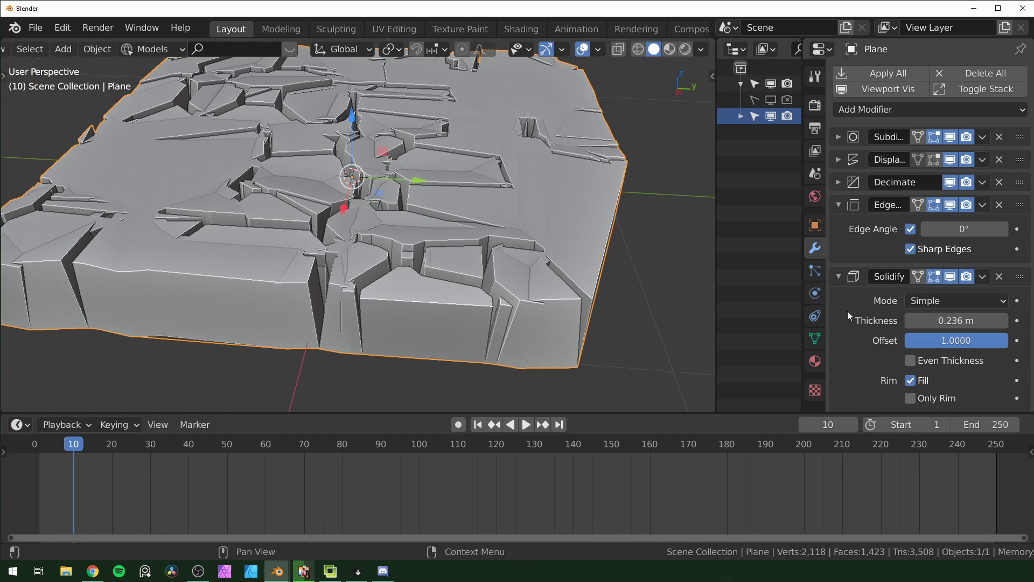
{"action": "left_click", "coordinate": [838, 182]}
{"action": "middle_click_drag", "start_coordinate": [608, 205], "coordinate": [608, 252]}
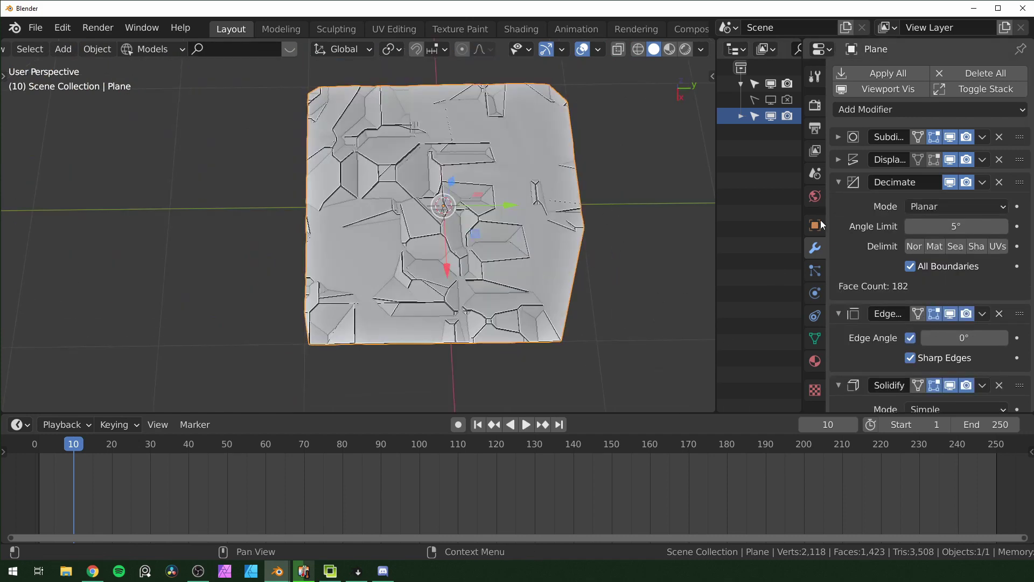
Turn off Decimate's All Boundaries, raise its angle limit, and add a Smooth modifier.
{"action": "left_click", "coordinate": [910, 266]}
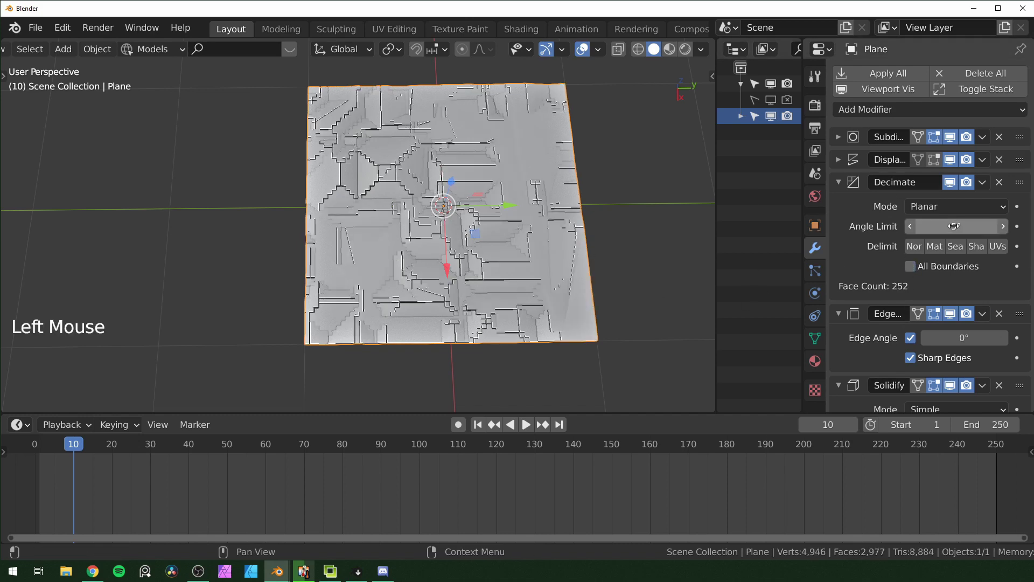
{"action": "left_click_drag", "start_coordinate": [956, 226], "coordinate": [973, 226]}
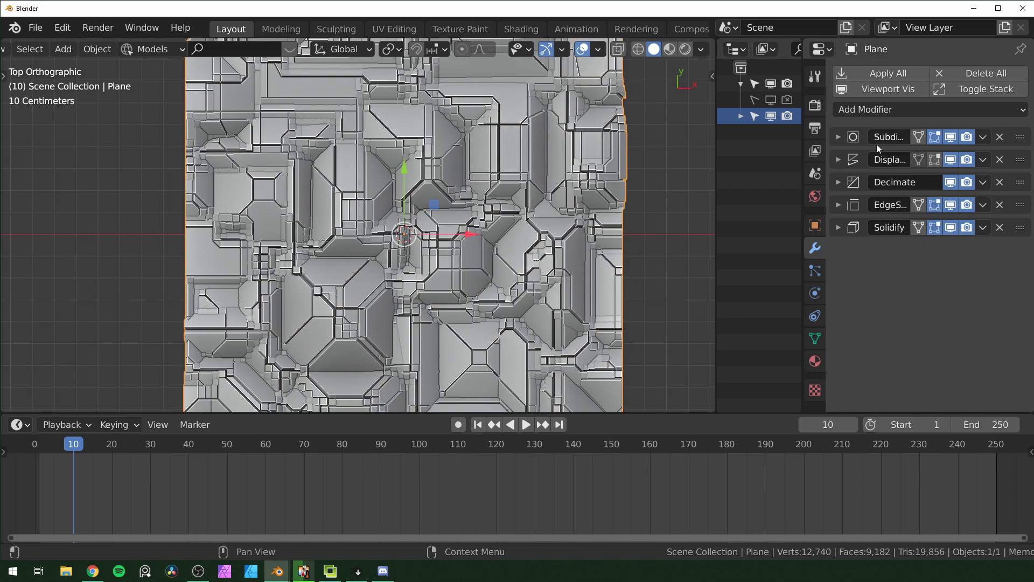
{"action": "left_click", "coordinate": [887, 108]}
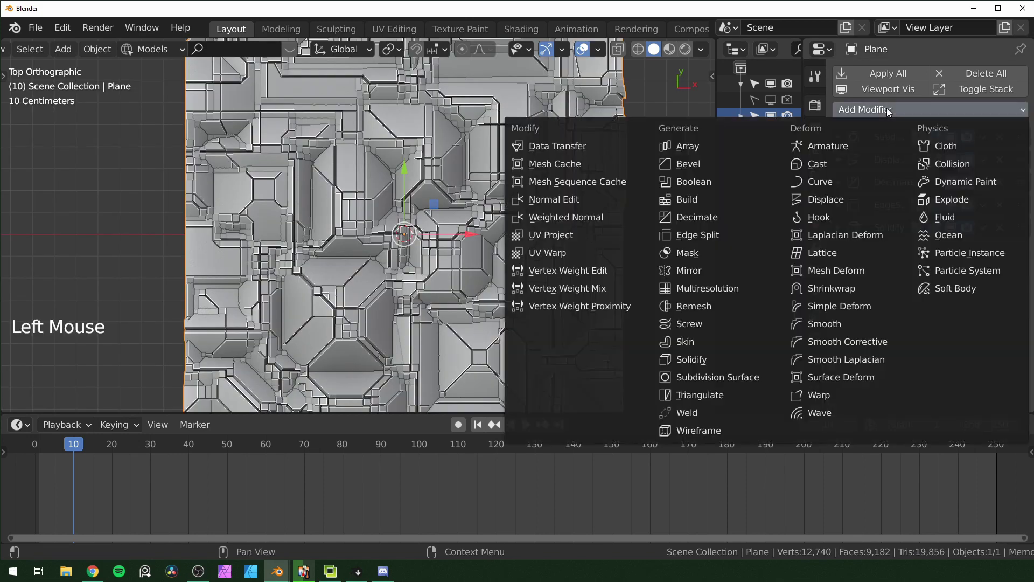
{"action": "left_click", "coordinate": [849, 323]}
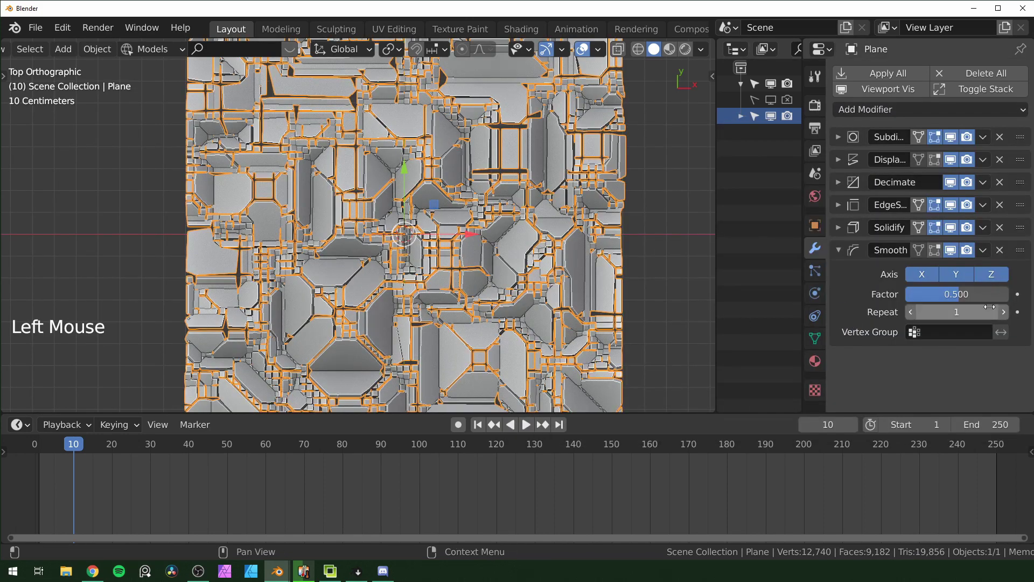
Move the Smooth modifier directly under Decimate and set its Repeat to 30.
{"action": "mouse_move", "coordinate": [1024, 251]}
{"action": "left_mouse_down"}
{"action": "mouse_move", "coordinate": [1026, 181]}
{"action": "mouse_move", "coordinate": [1029, 285]}
{"action": "mouse_move", "coordinate": [1027, 237]}
{"action": "left_mouse_up"}
{"action": "double_click", "coordinate": [957, 267]}
{"action": "type", "text": "30"}
{"action": "key", "text": "Return"}
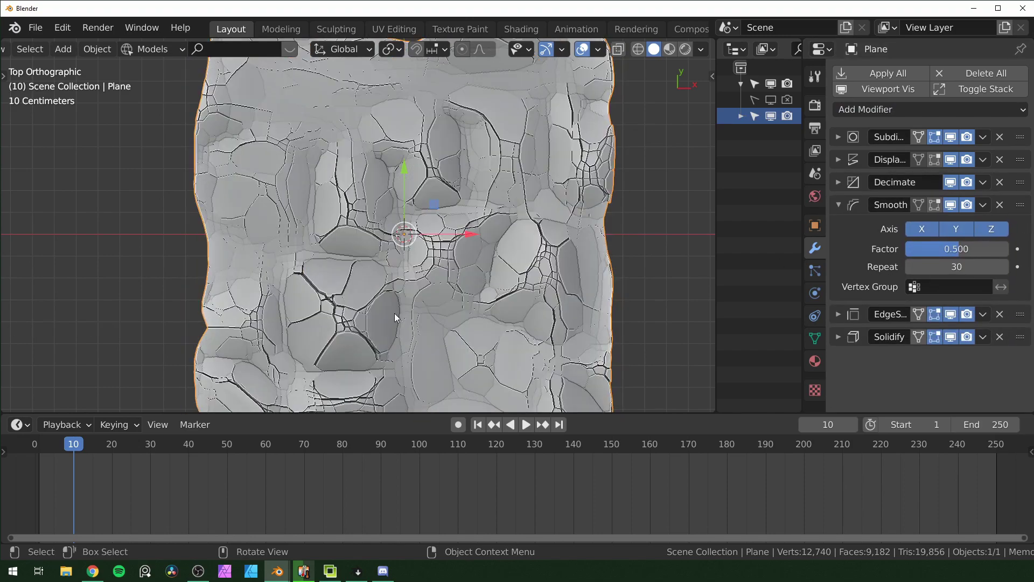
{"action": "scroll", "coordinate": [479, 309], "scroll_direction": "up", "scroll_amount": 3}
{"action": "middle_click_drag", "start_coordinate": [478, 309], "coordinate": [445, 286]}
{"action": "scroll", "coordinate": [435, 339], "scroll_direction": "down", "scroll_amount": 2}
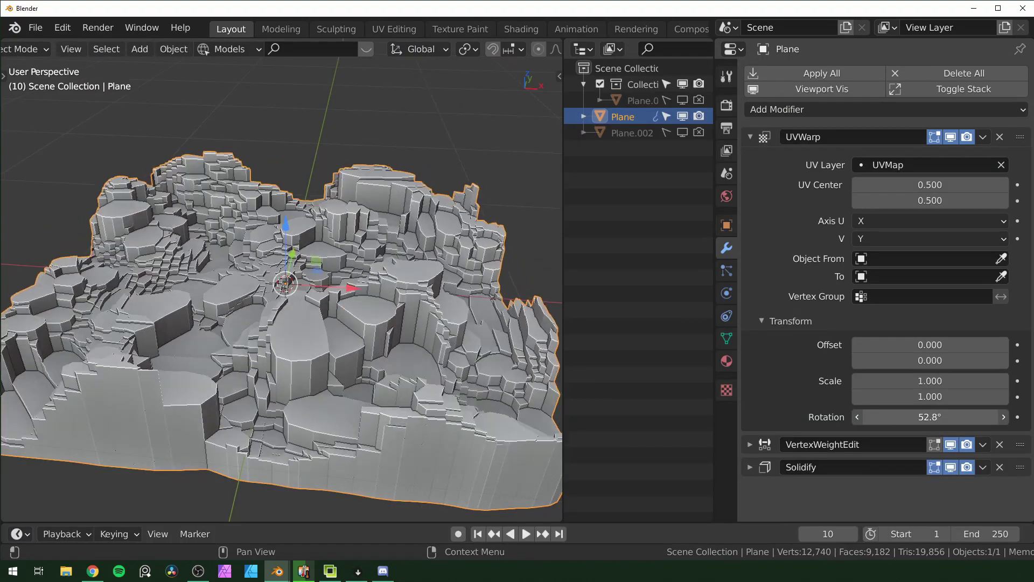
Rotate the UV warp from 32.4° to 93.1° to reshape the stepped panels.
{"action": "left_click_drag", "start_coordinate": [930, 417], "coordinate": [963, 417]}
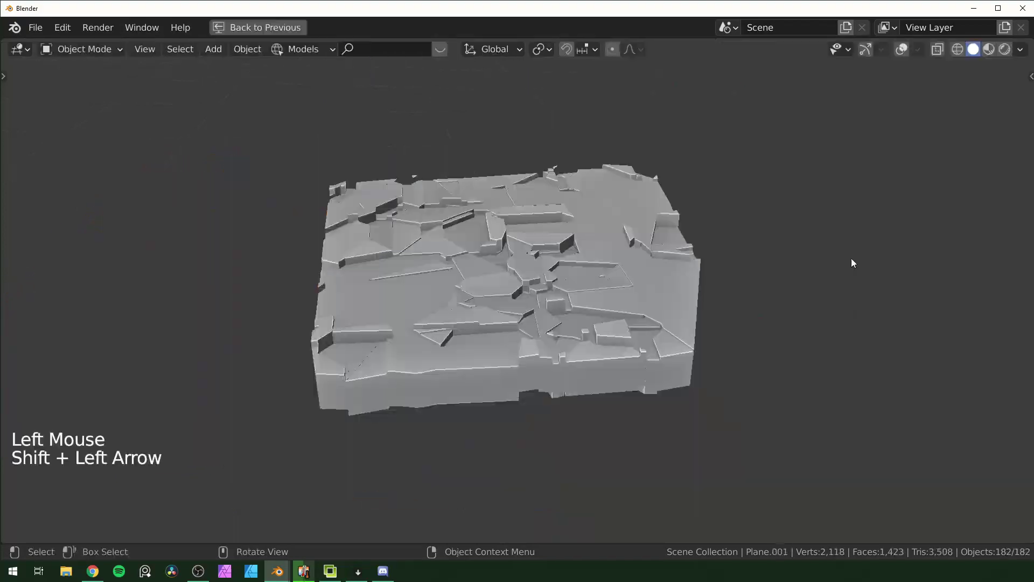